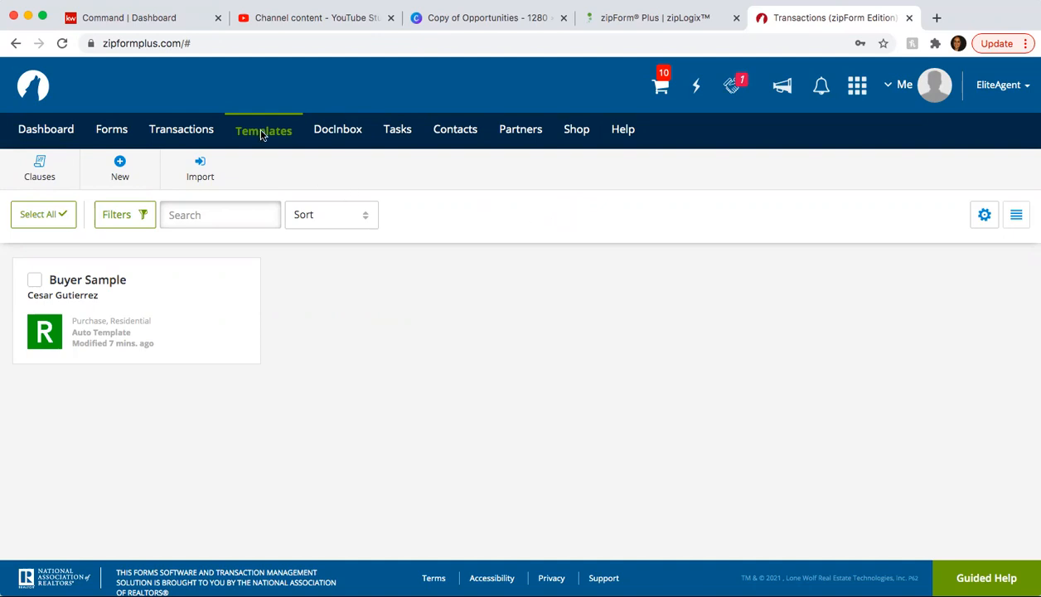
- Create and save a Residential purchase/offer template 'Buyer Sample #1' set to auto-apply to Purchase/Residential transactions
{"action": "left_click", "coordinate": [122, 169]}
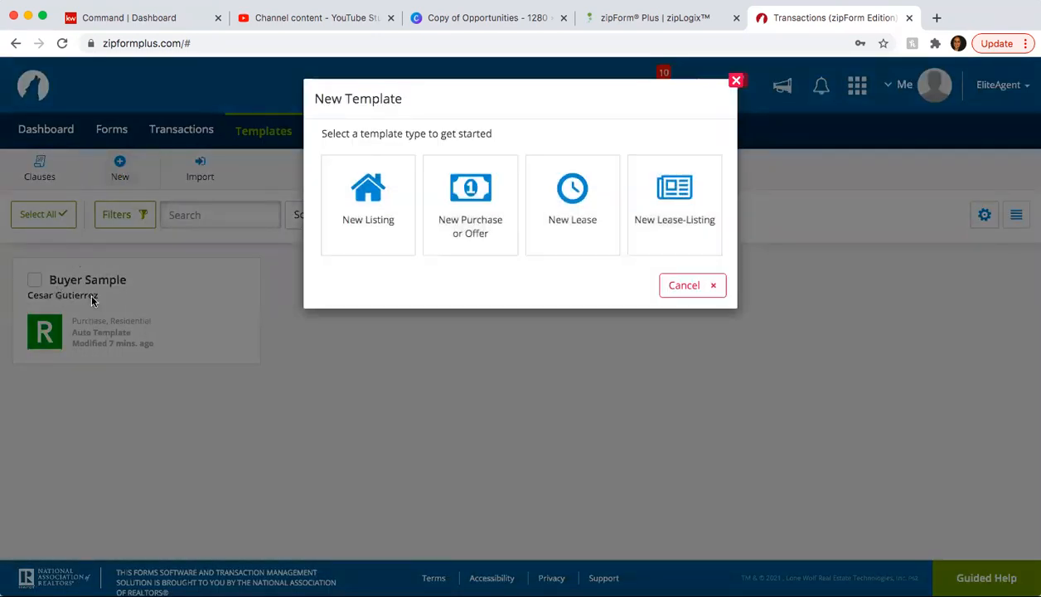
{"action": "left_click", "coordinate": [460, 207]}
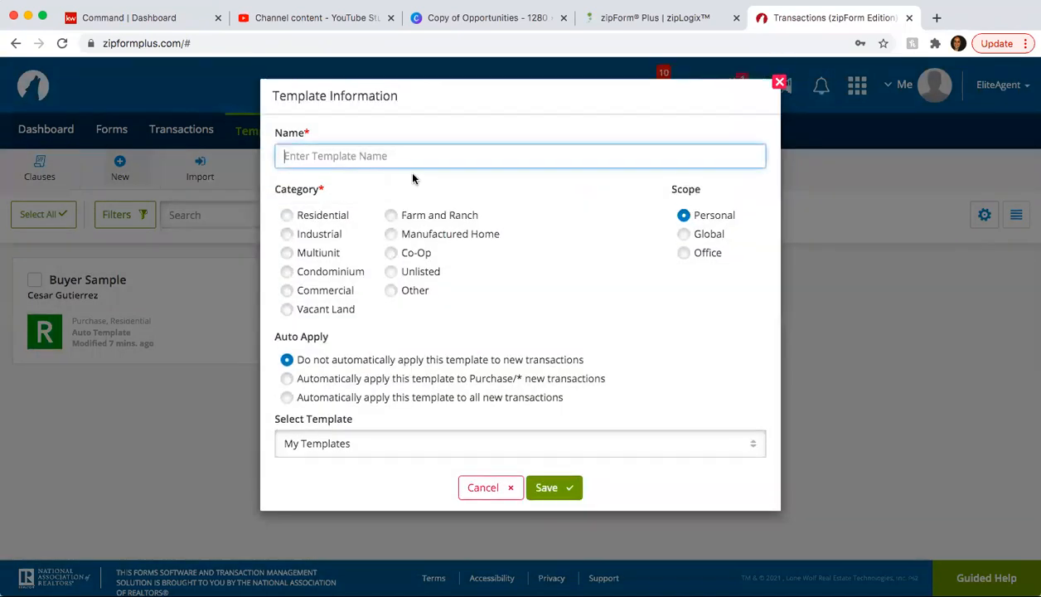
{"action": "type", "text": "Buyer "}
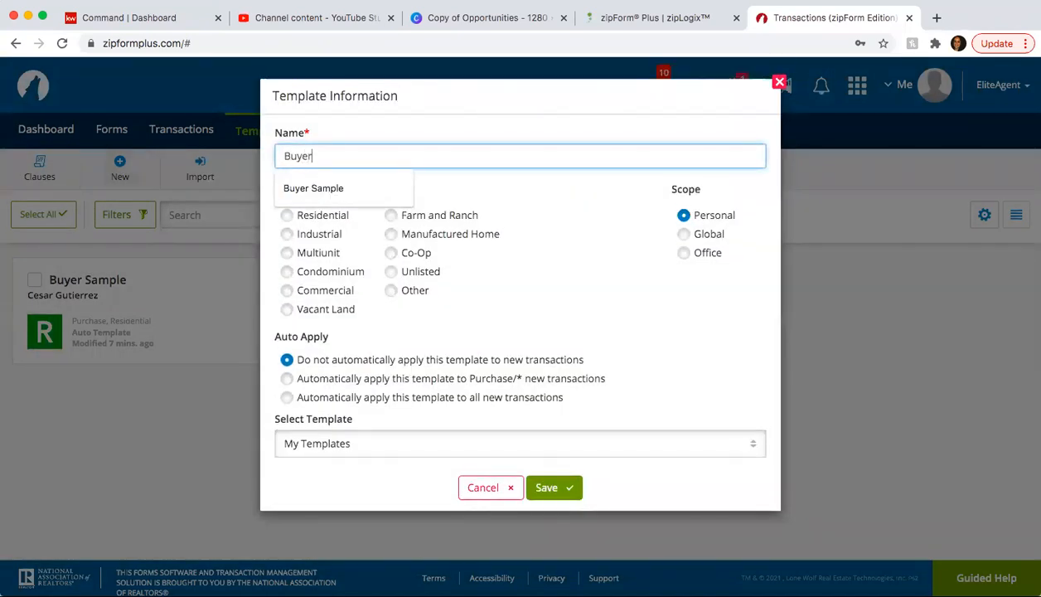
{"action": "type", "text": "Sample "}
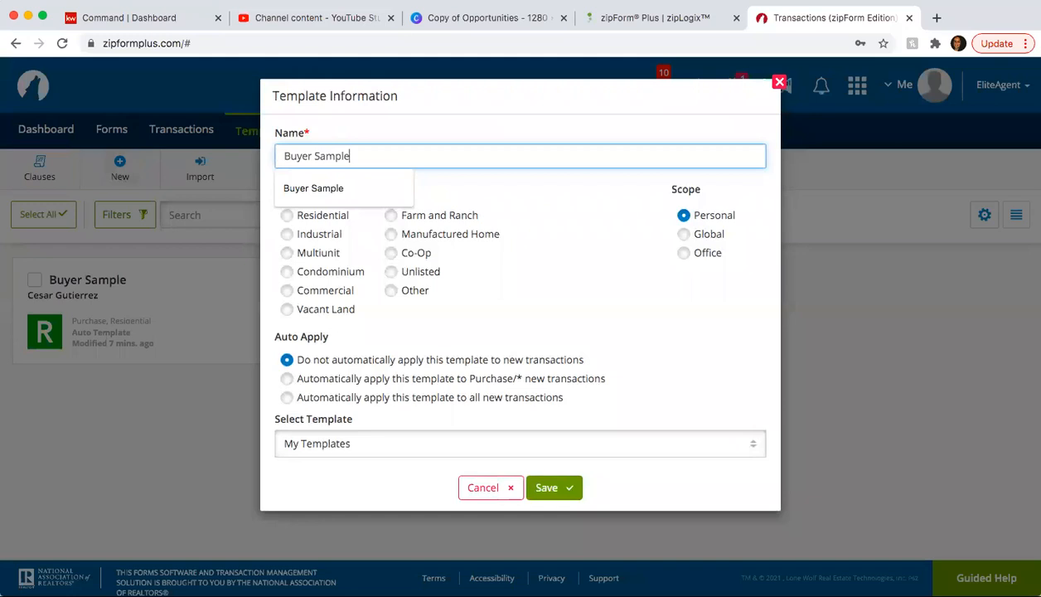
{"action": "type", "text": "#1"}
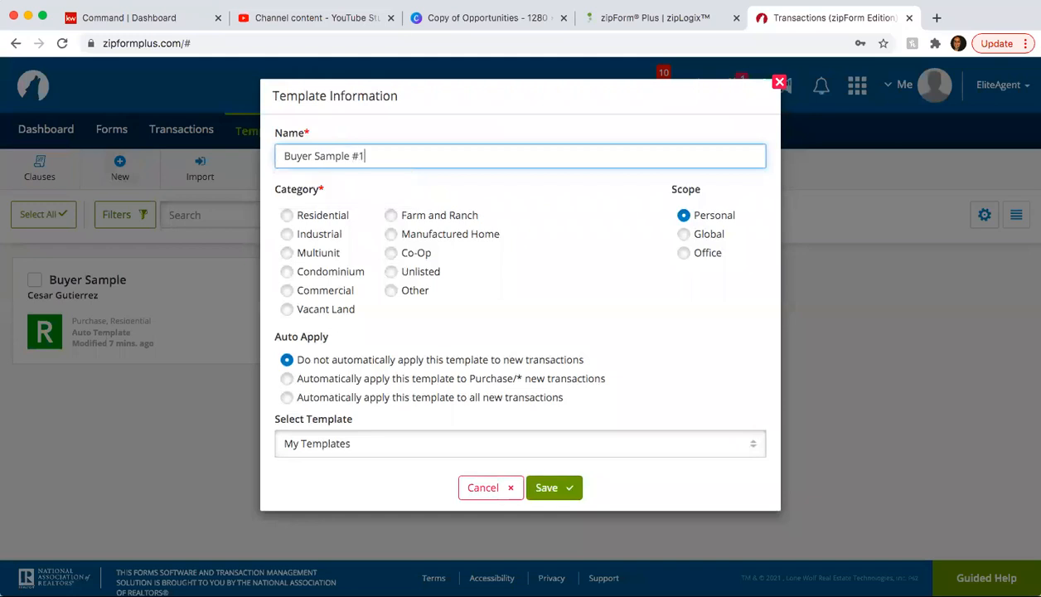
{"action": "left_click", "coordinate": [289, 216]}
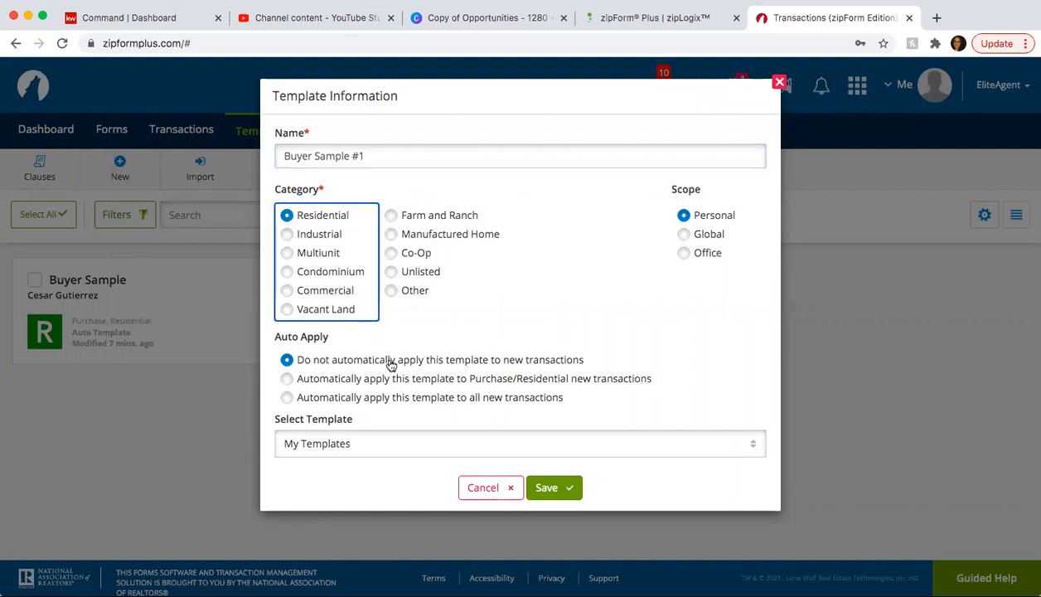
{"action": "left_click", "coordinate": [331, 382]}
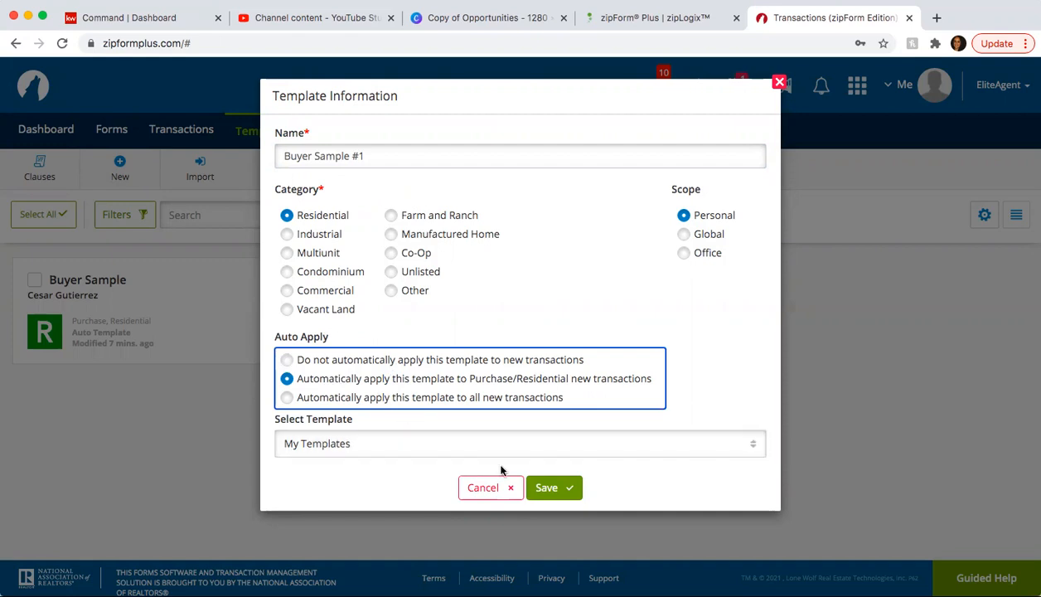
{"action": "left_click", "coordinate": [559, 488]}
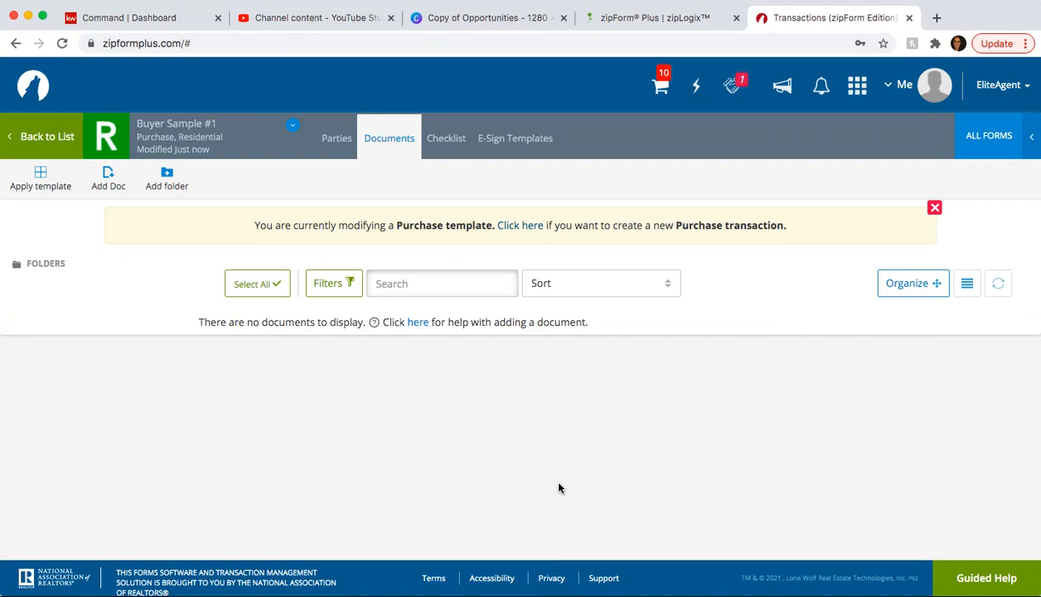
- In ALL form libraries, search 'information' and add the Information about Brokerage Services form
{"action": "left_click", "coordinate": [963, 135]}
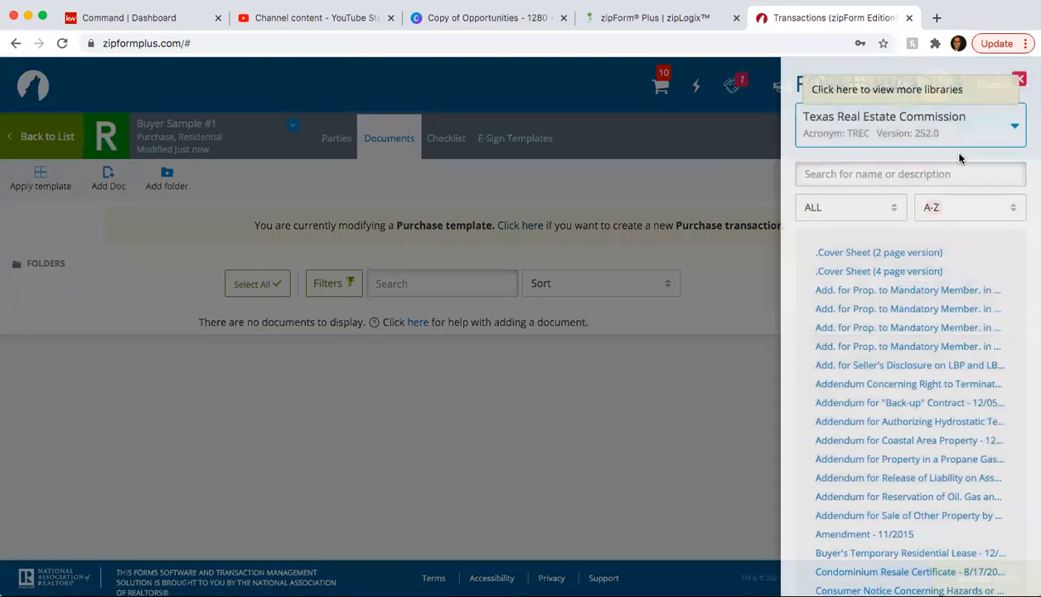
{"action": "left_click", "coordinate": [885, 131]}
{"action": "left_click", "coordinate": [843, 163]}
{"action": "left_click", "coordinate": [844, 165]}
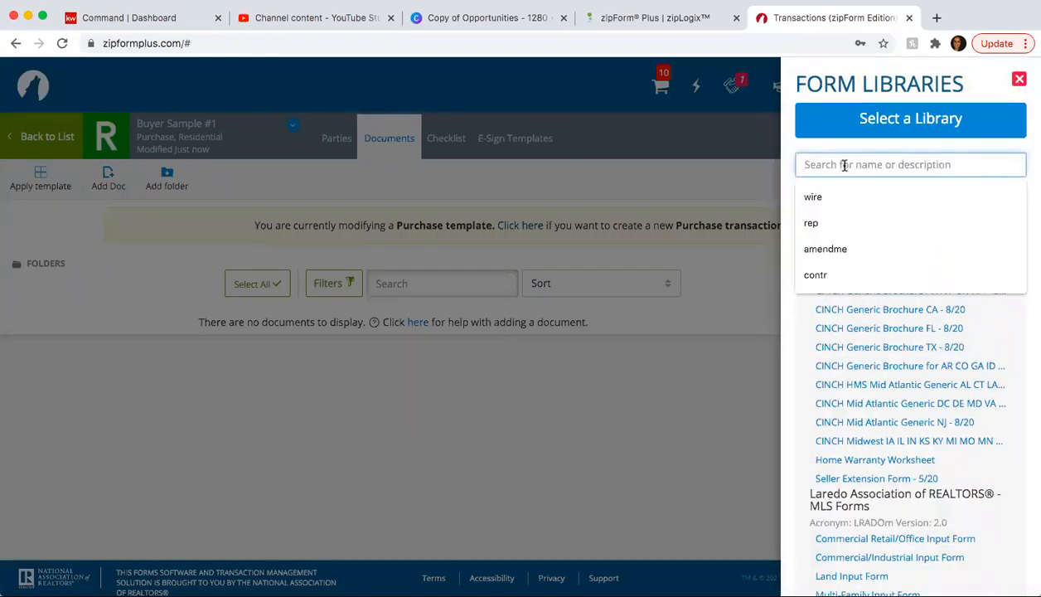
{"action": "type", "text": "information"}
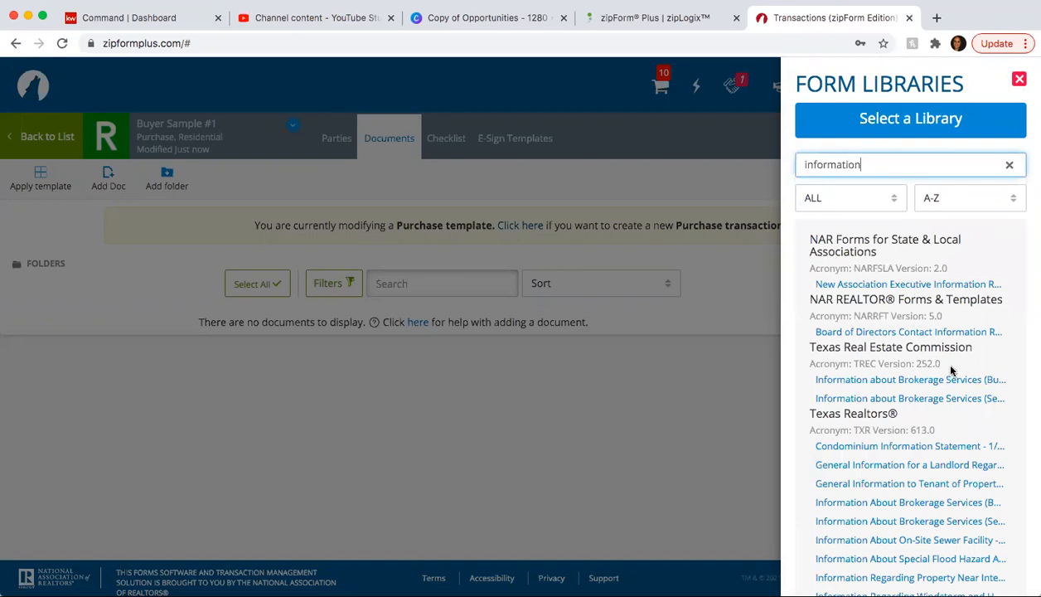
{"action": "left_click", "coordinate": [951, 379]}
- Add the One to Four Family Residential Contract and both New Home Contracts (completed and incomplete construction)
{"action": "double_click", "coordinate": [874, 166]}
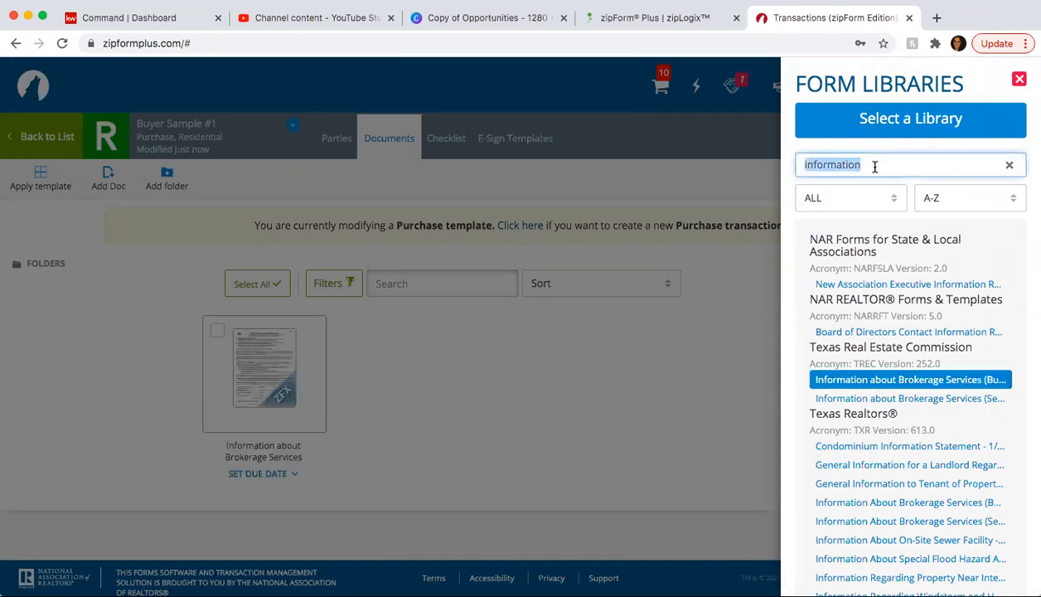
{"action": "type", "text": "one"}
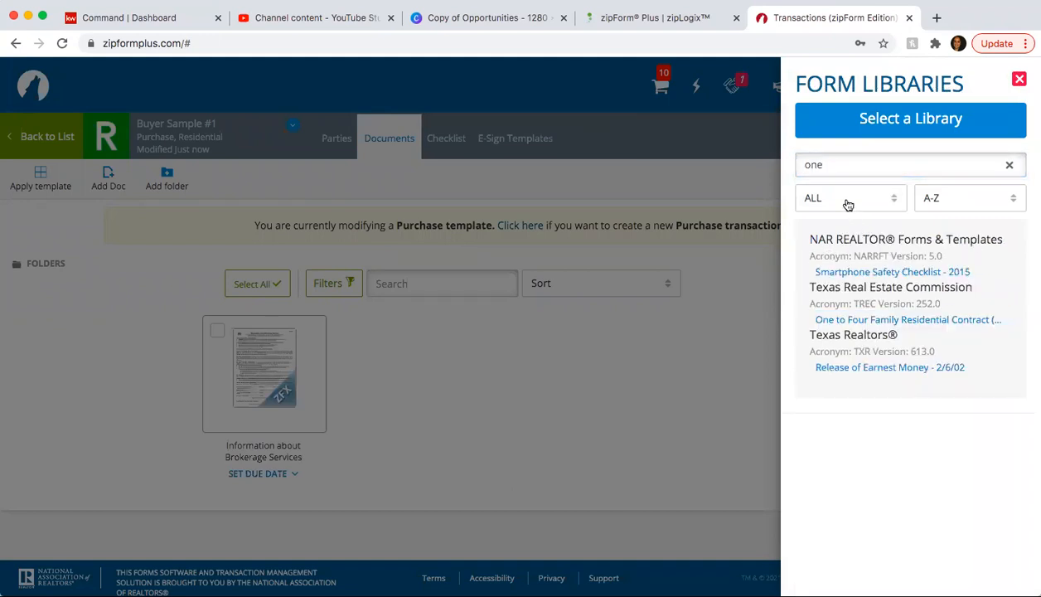
{"action": "left_click", "coordinate": [862, 319]}
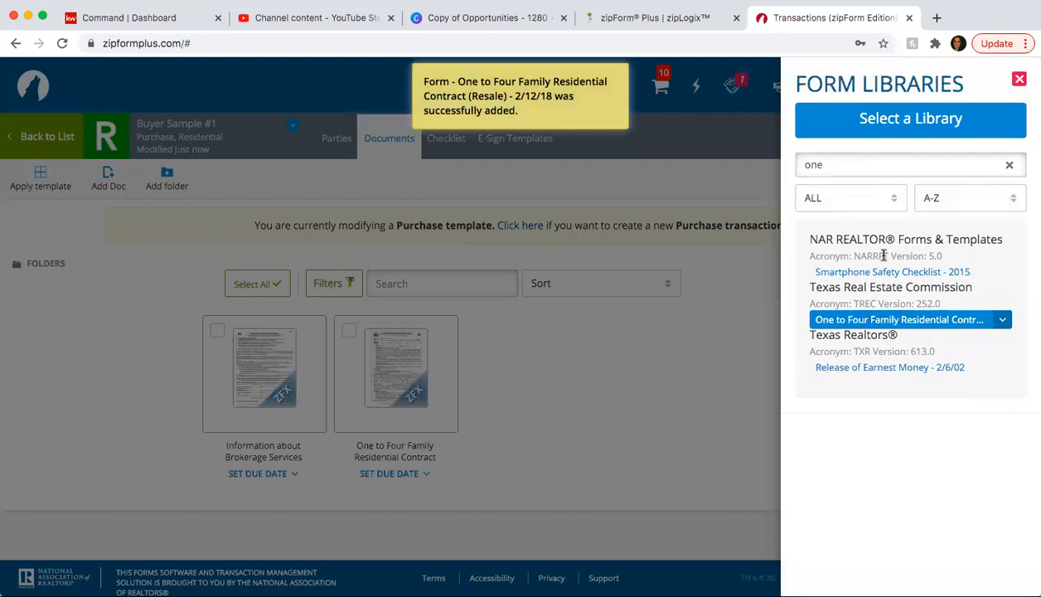
{"action": "double_click", "coordinate": [853, 164]}
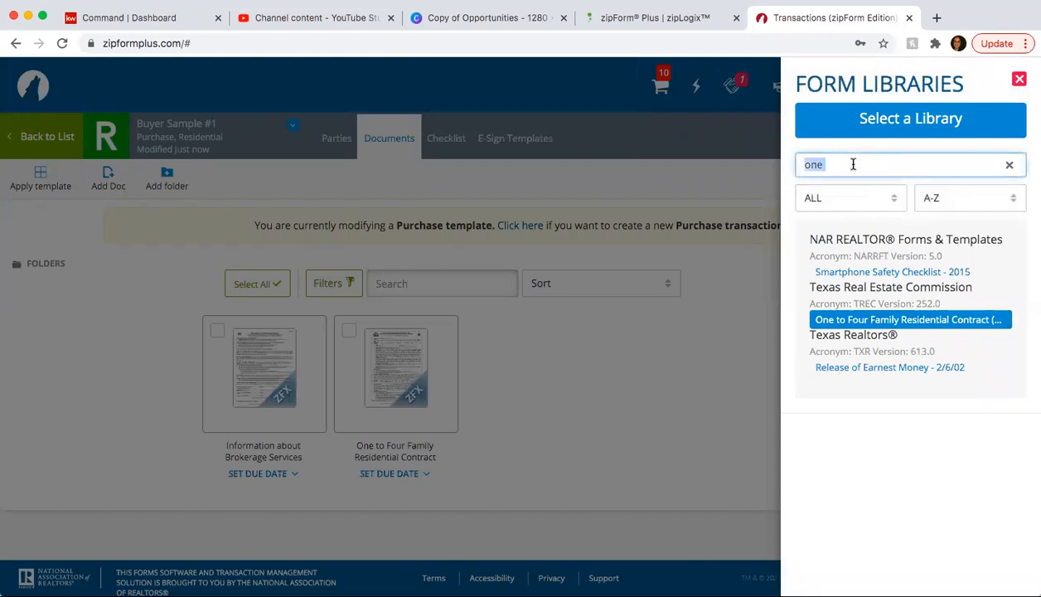
{"action": "type", "text": "new home"}
{"action": "left_click", "coordinate": [912, 272]}
{"action": "left_click", "coordinate": [912, 291]}
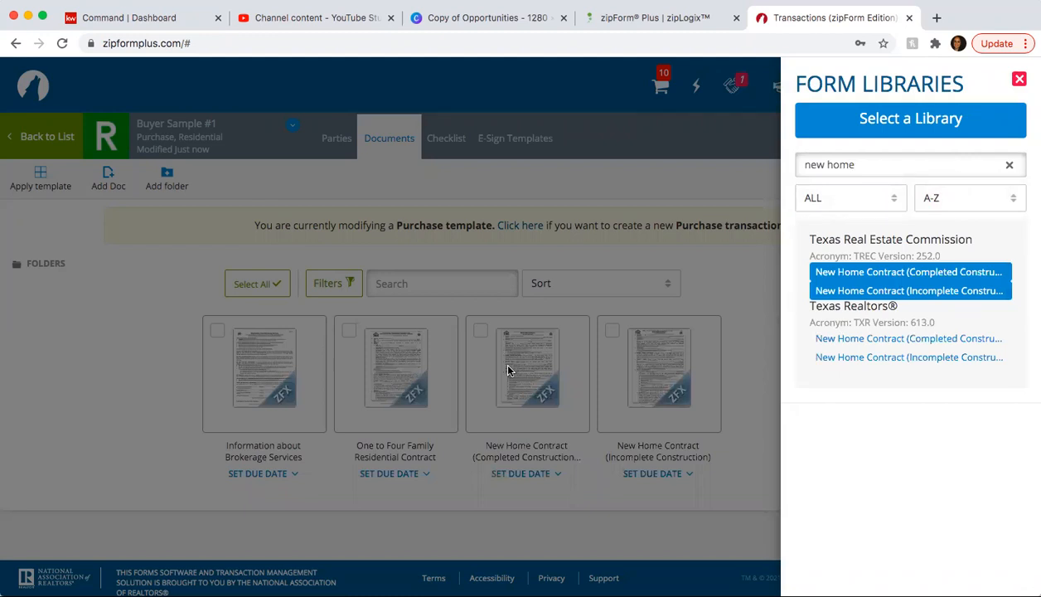
- Search 'wire', add Wire Fraud Warning - 2/1/18 [TXR-2517], and close the form library
{"action": "triple_click", "coordinate": [867, 165]}
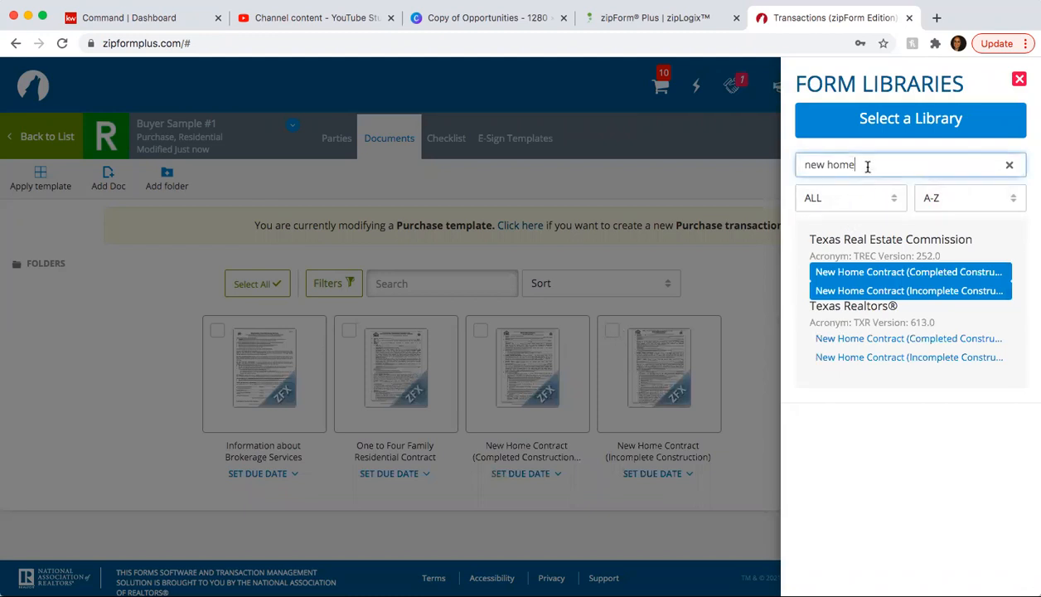
{"action": "type", "text": "inf"}
{"action": "key", "text": "BackSpace"}
{"action": "key", "text": "BackSpace"}
{"action": "key", "text": "BackSpace"}
{"action": "type", "text": "wire"}
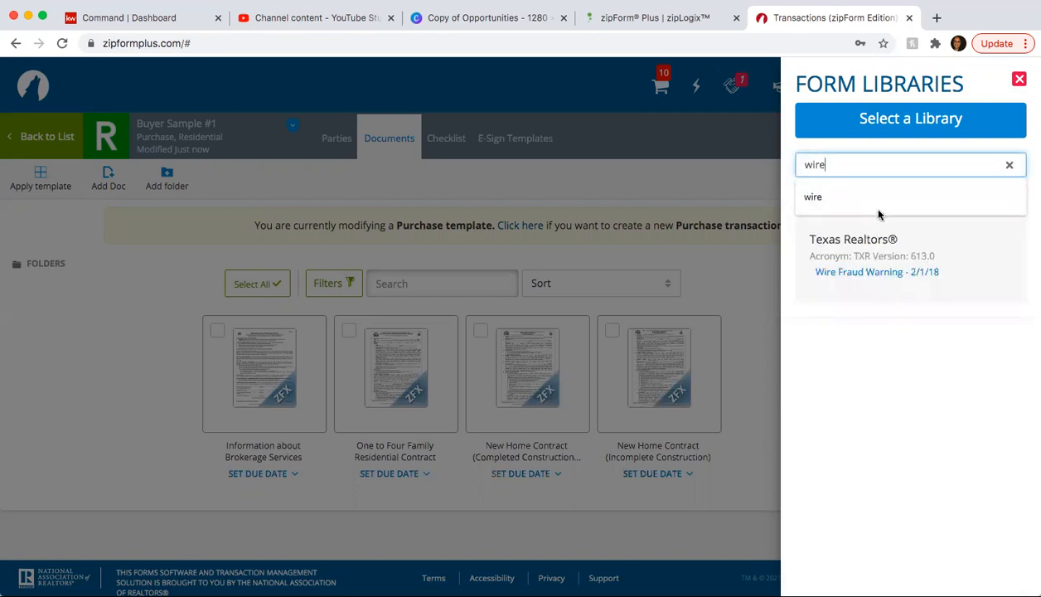
{"action": "left_click", "coordinate": [865, 271]}
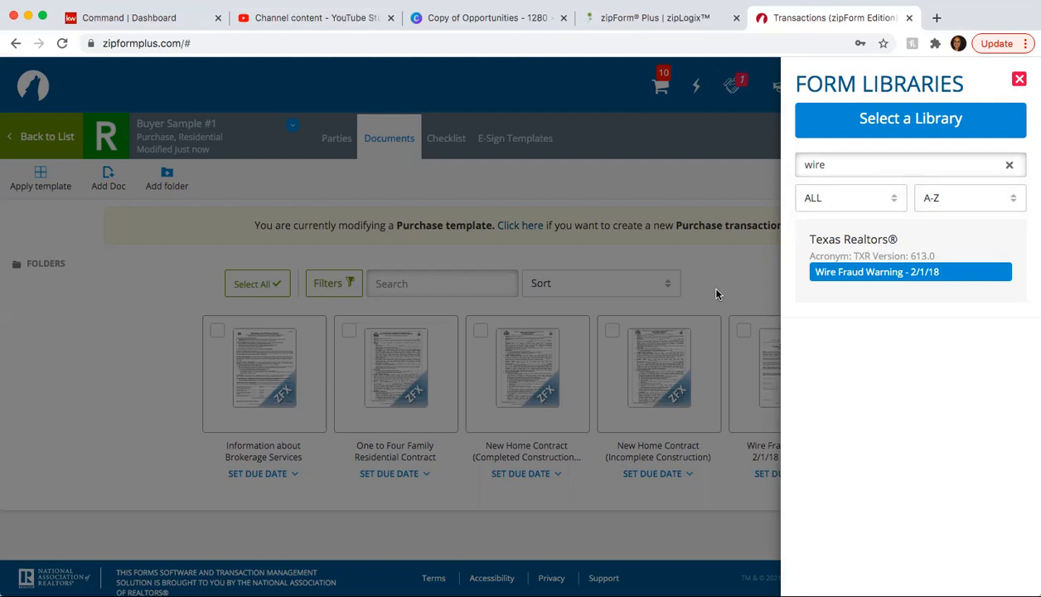
{"action": "left_click", "coordinate": [716, 295]}
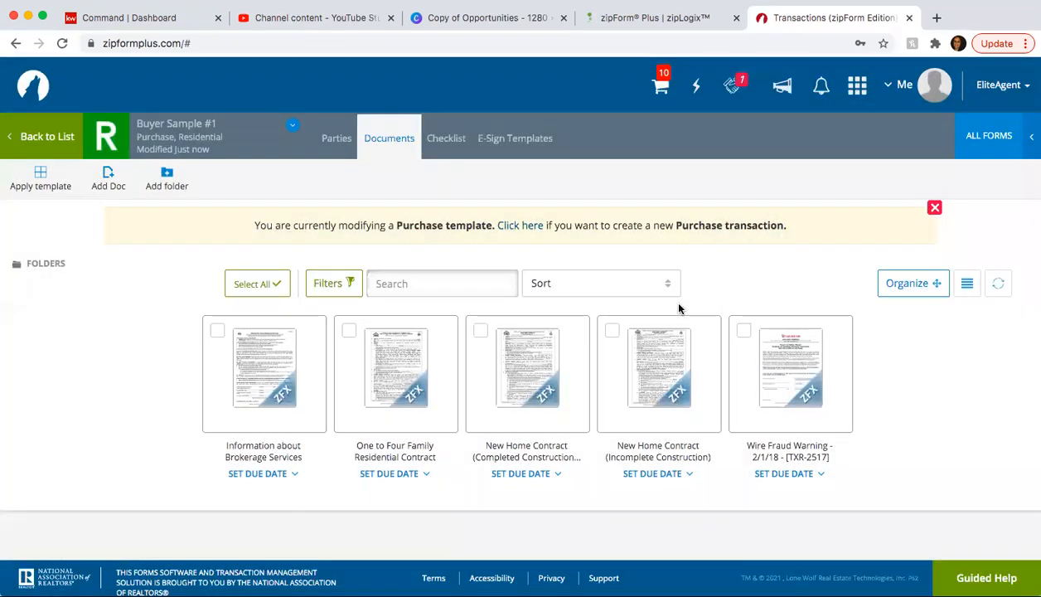
- On the Brokerage Services form, fill the broker firm row: Keller Williams Laredo with license, email, phone
{"action": "left_click", "coordinate": [263, 369]}
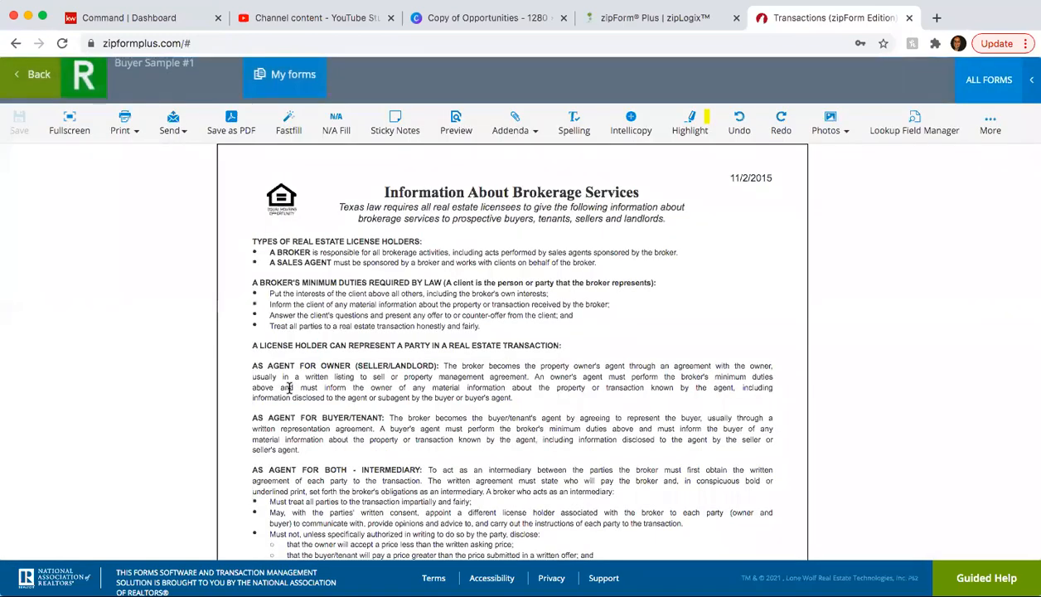
{"action": "scroll", "coordinate": [290, 393], "scroll_direction": "down", "scroll_amount": 5}
{"action": "scroll", "coordinate": [290, 393], "scroll_direction": "down", "scroll_amount": 2}
{"action": "left_click", "coordinate": [284, 352]}
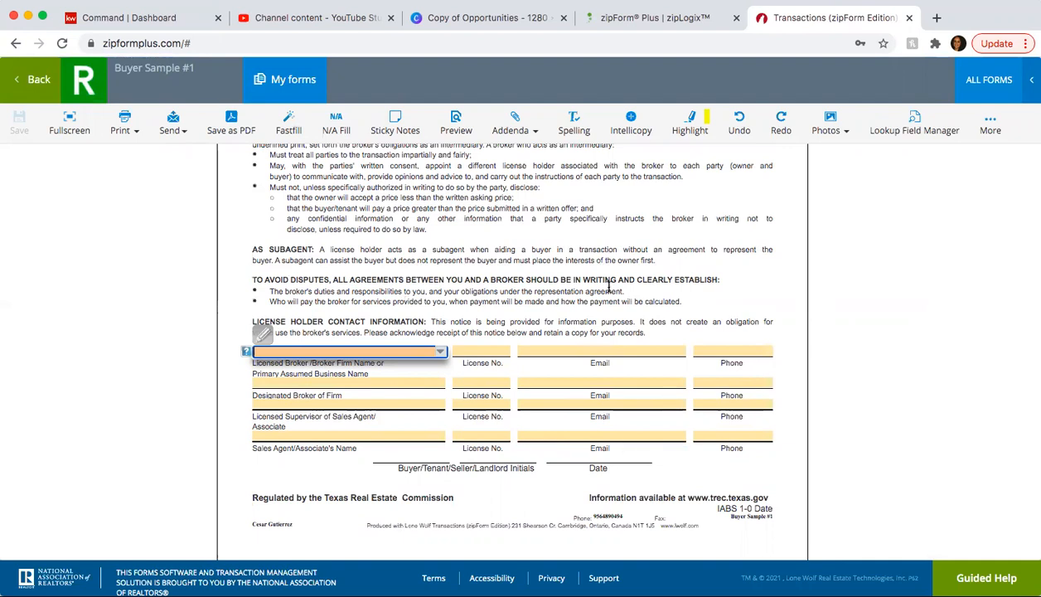
{"action": "left_click", "coordinate": [560, 354]}
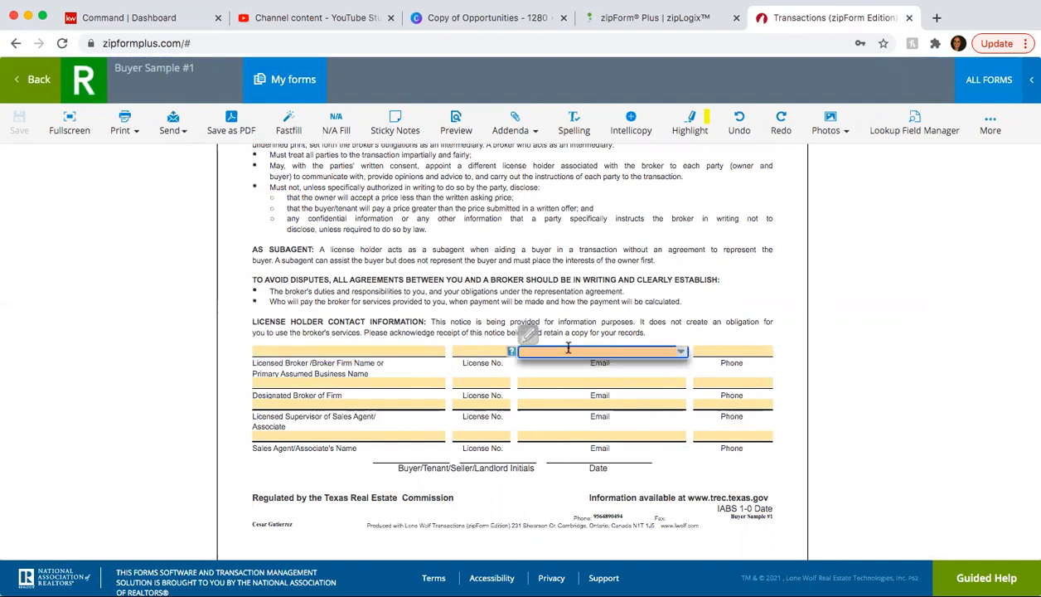
{"action": "left_click", "coordinate": [365, 351]}
{"action": "type", "text": "kelle"}
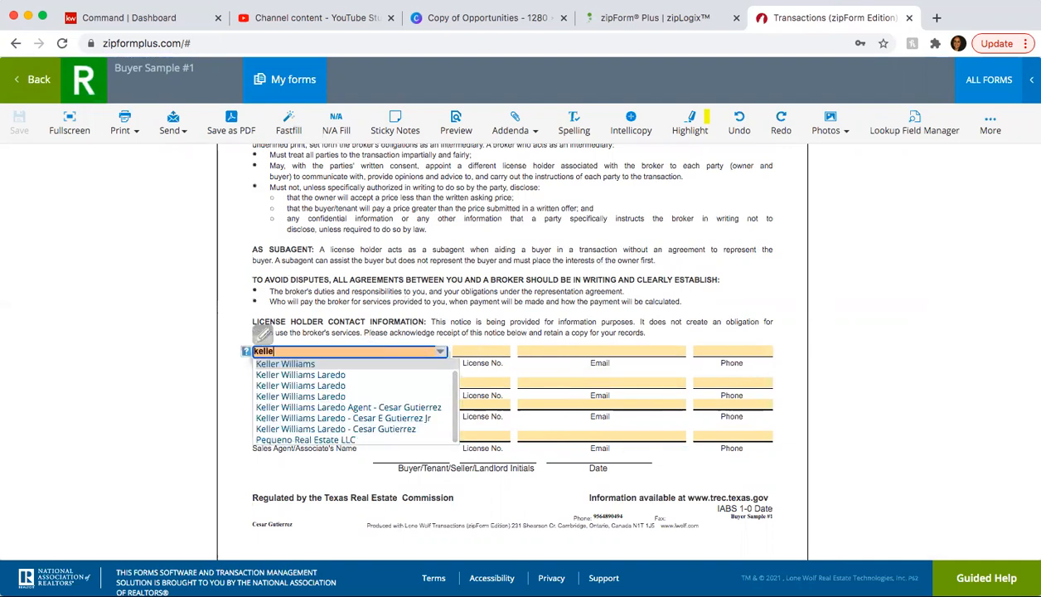
{"action": "key", "text": "Down"}
{"action": "key", "text": "Tab"}
{"action": "type", "text": "8"}
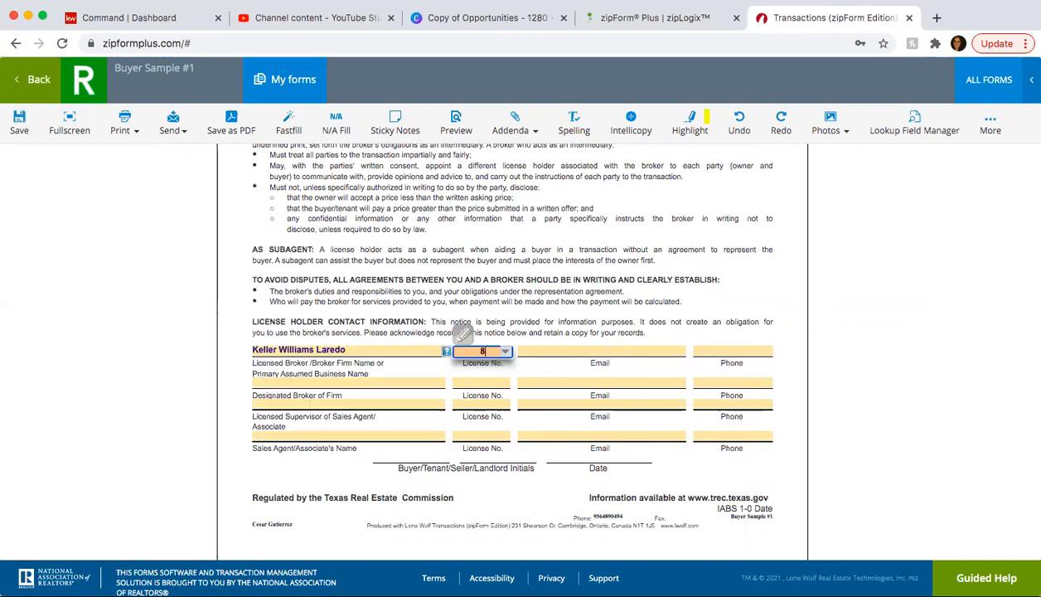
{"action": "key", "text": "Down"}
{"action": "key", "text": "Tab"}
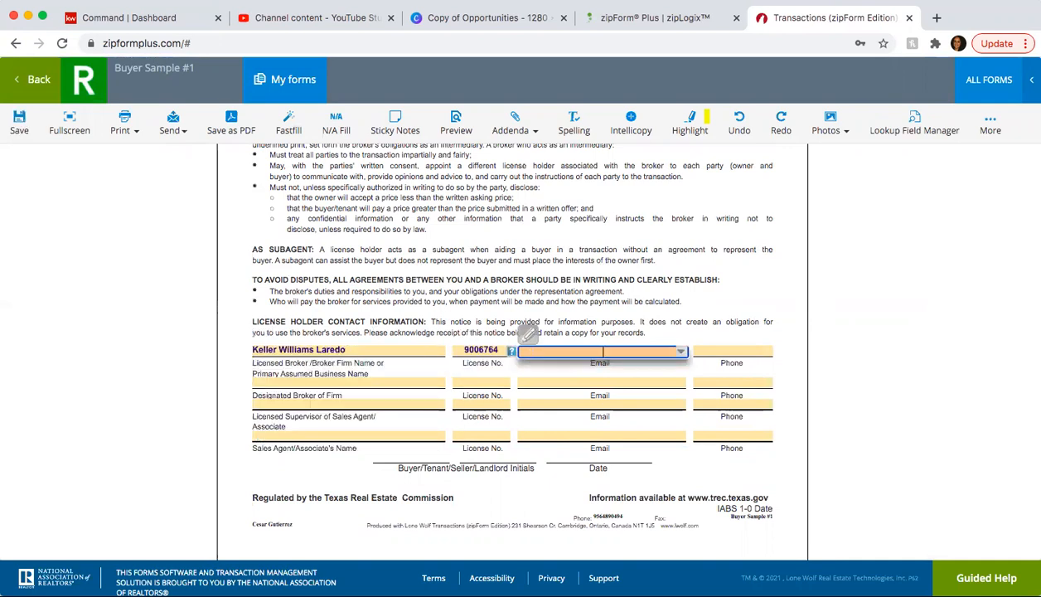
{"action": "key", "text": "Down"}
{"action": "key", "text": "Tab"}
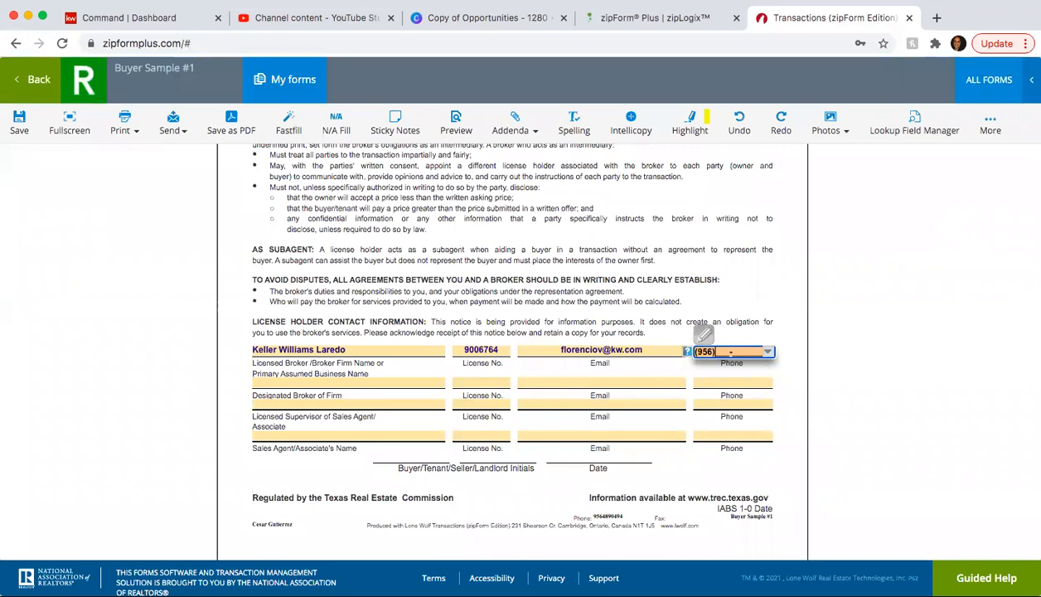
{"action": "key", "text": "Tab"}
- Fill the designated broker row with the broker's name, license number, email and phone
{"action": "key", "text": "Down"}
{"action": "key", "text": "Tab"}
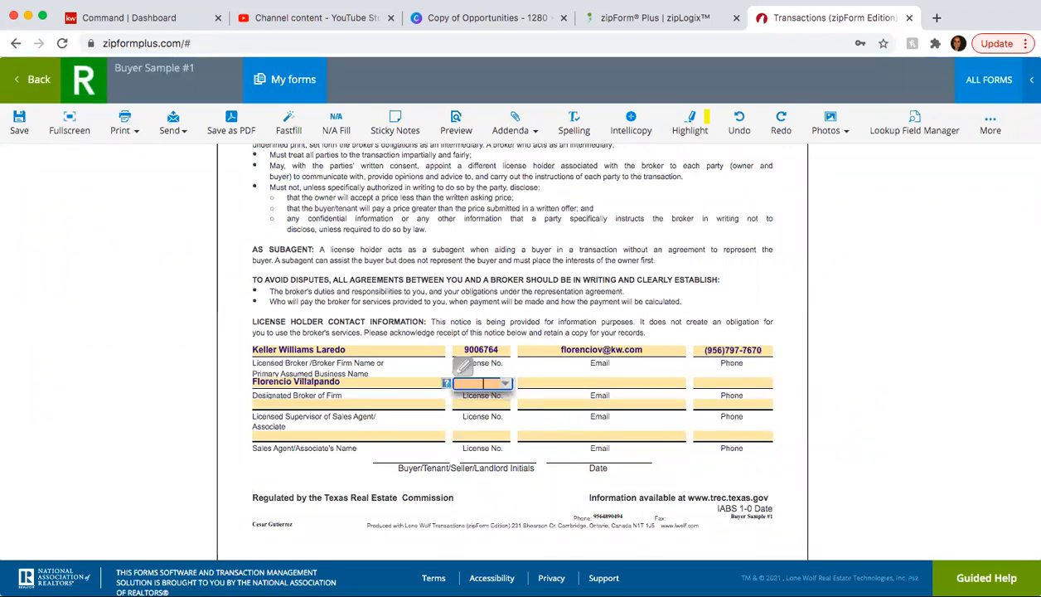
{"action": "type", "text": "48"}
{"action": "key", "text": "Down"}
{"action": "key", "text": "Tab"}
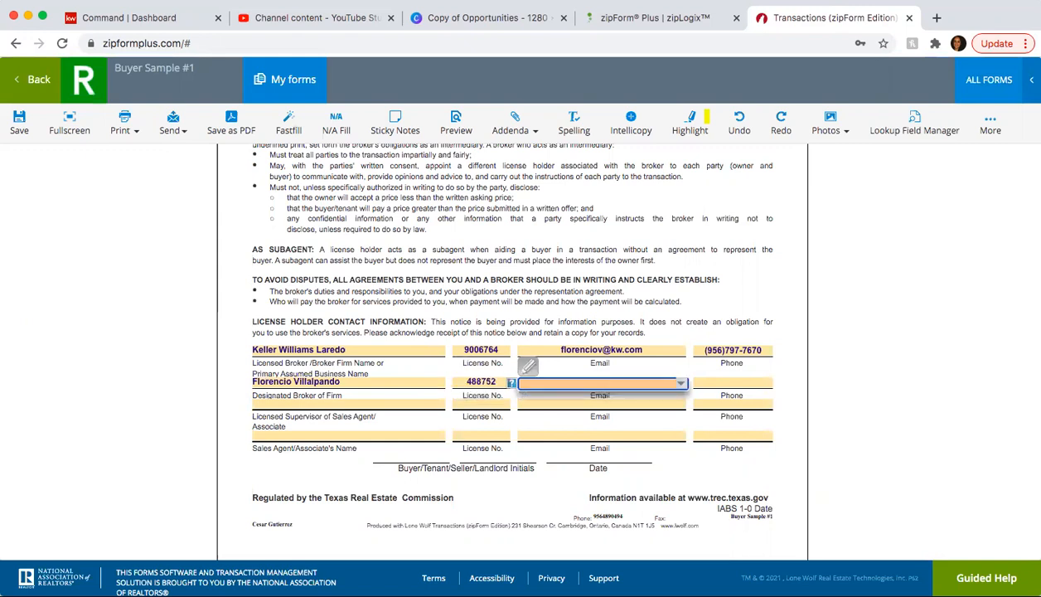
{"action": "key", "text": "Down"}
{"action": "key", "text": "Down"}
{"action": "key", "text": "Return"}
{"action": "key", "text": "Tab"}
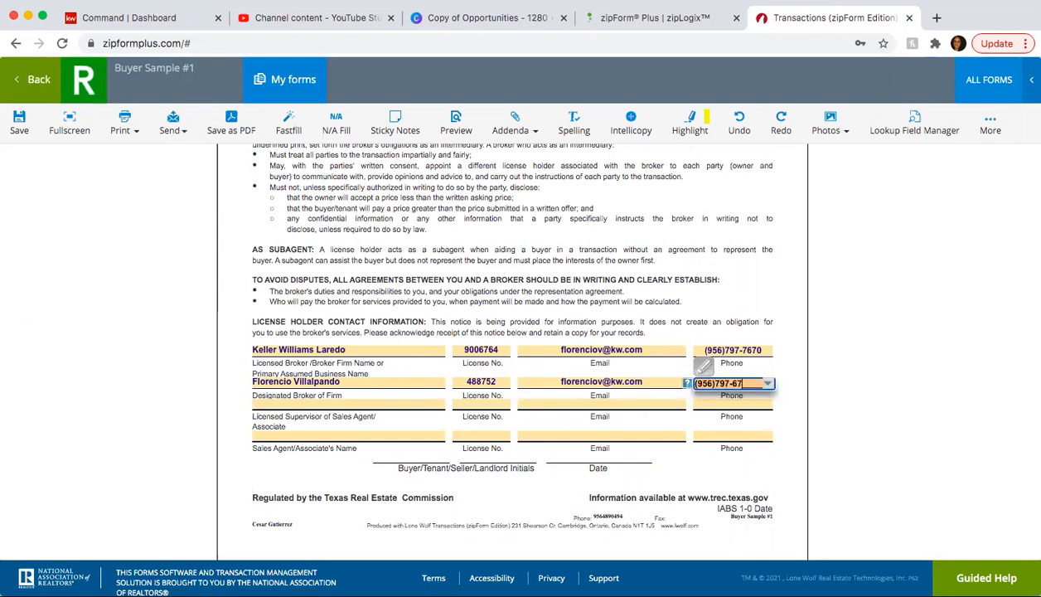
{"action": "key", "text": "Tab"}
- Fill the licensed supervisor row with the supervisor's name, license number, email and phone
{"action": "key", "text": "Return"}
{"action": "key", "text": "Tab"}
{"action": "type", "text": "488752"}
{"action": "key", "text": "Return"}
{"action": "key", "text": "Tab"}
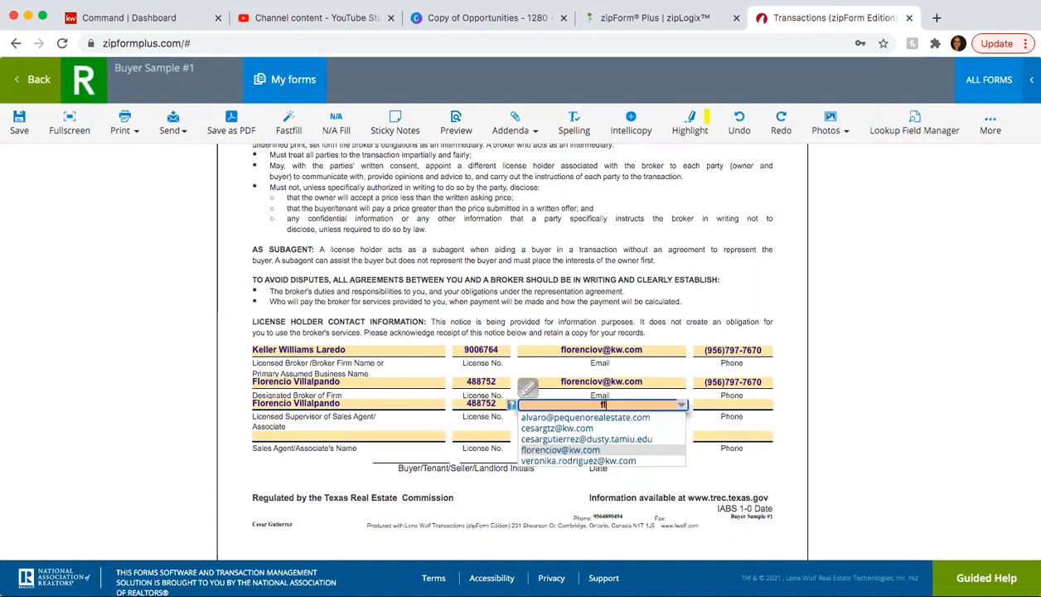
{"action": "key", "text": "Tab"}
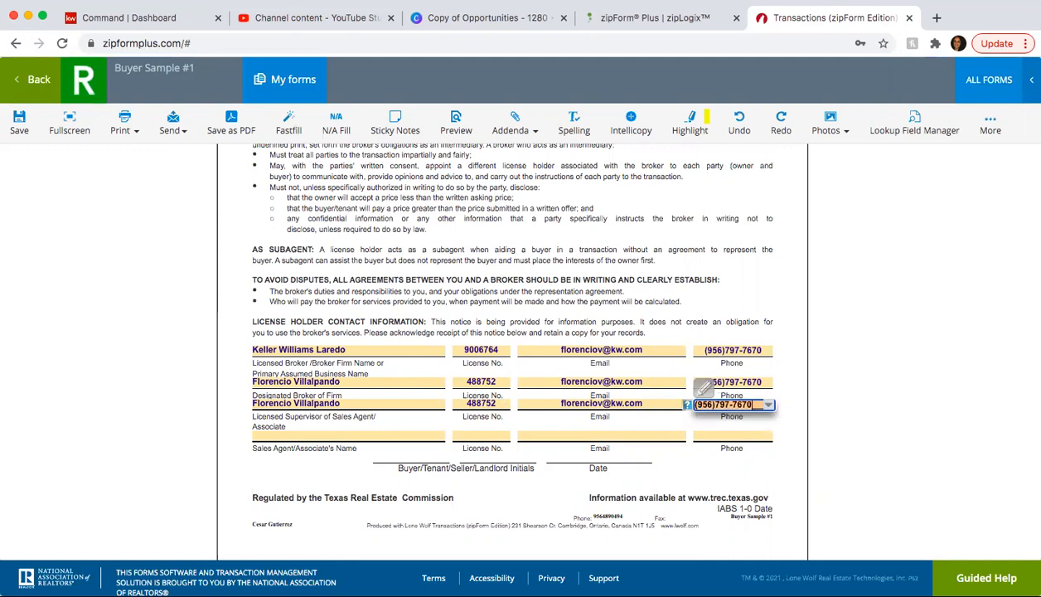
{"action": "key", "text": "Tab"}
- Fill the sales agent's name, license number and email, then save and return to Documents
{"action": "type", "text": "Ce"}
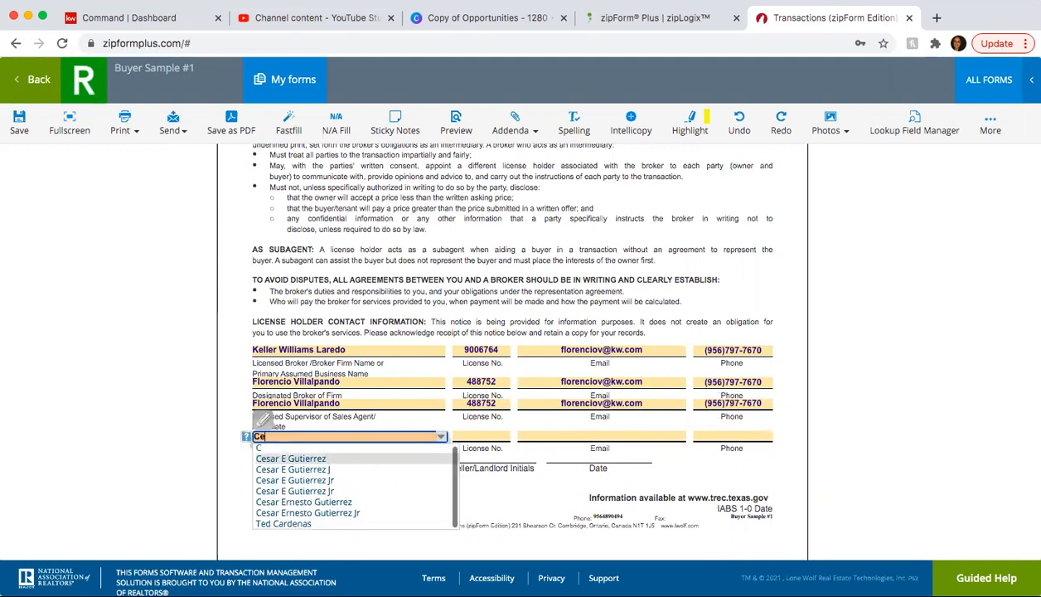
{"action": "left_click", "coordinate": [343, 487]}
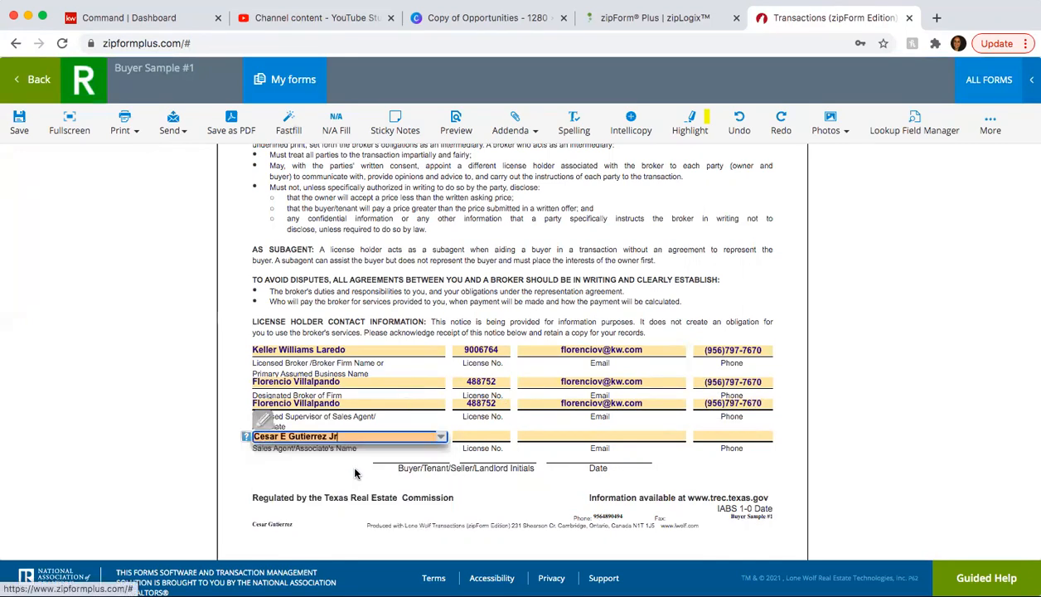
{"action": "left_click", "coordinate": [479, 435]}
{"action": "type", "text": "685961"}
{"action": "key", "text": "Tab"}
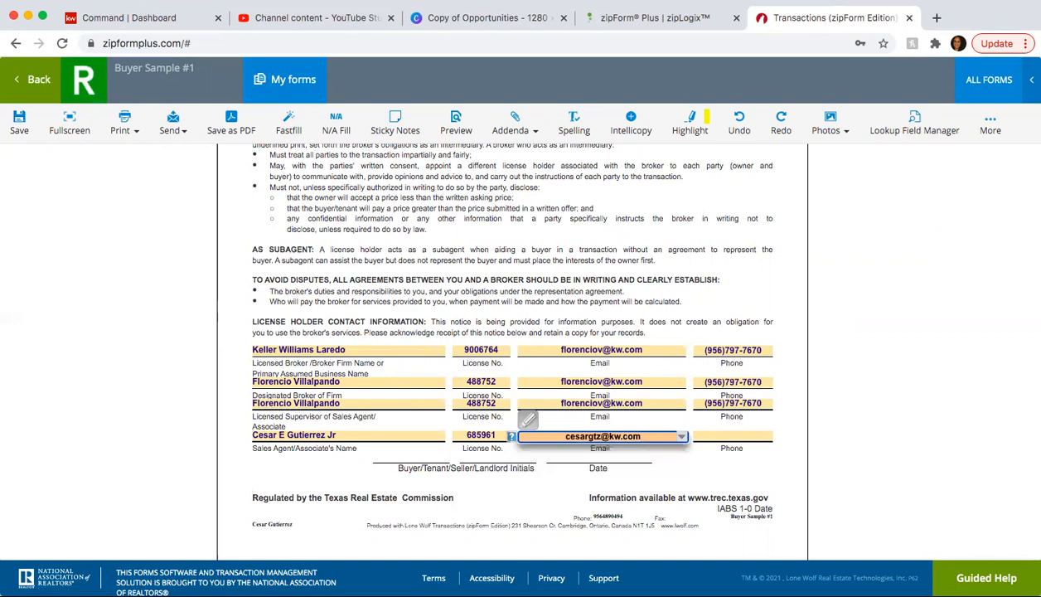
{"action": "key", "text": "Tab"}
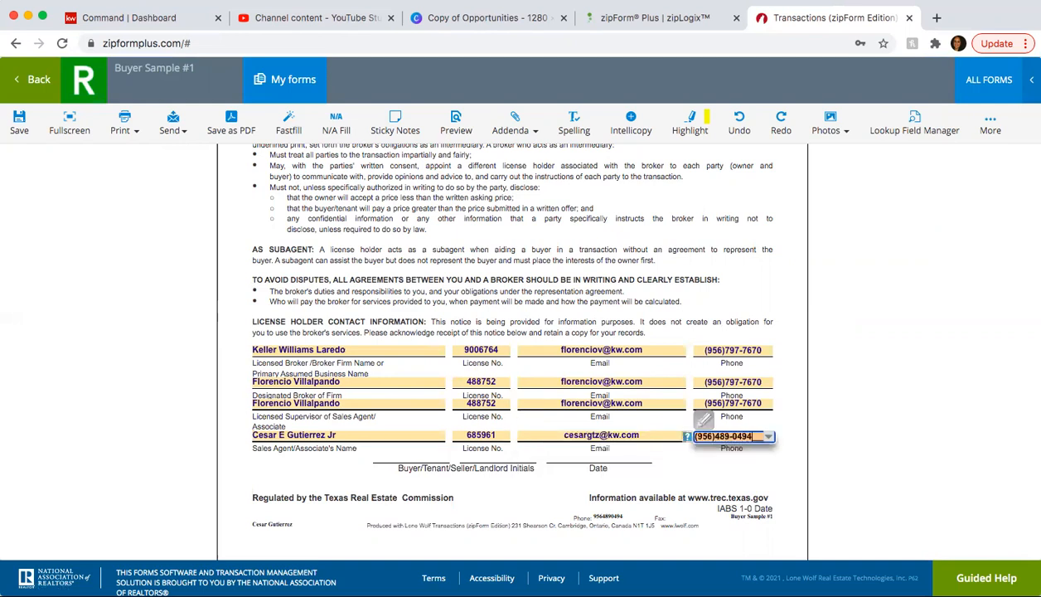
{"action": "left_click", "coordinate": [19, 123]}
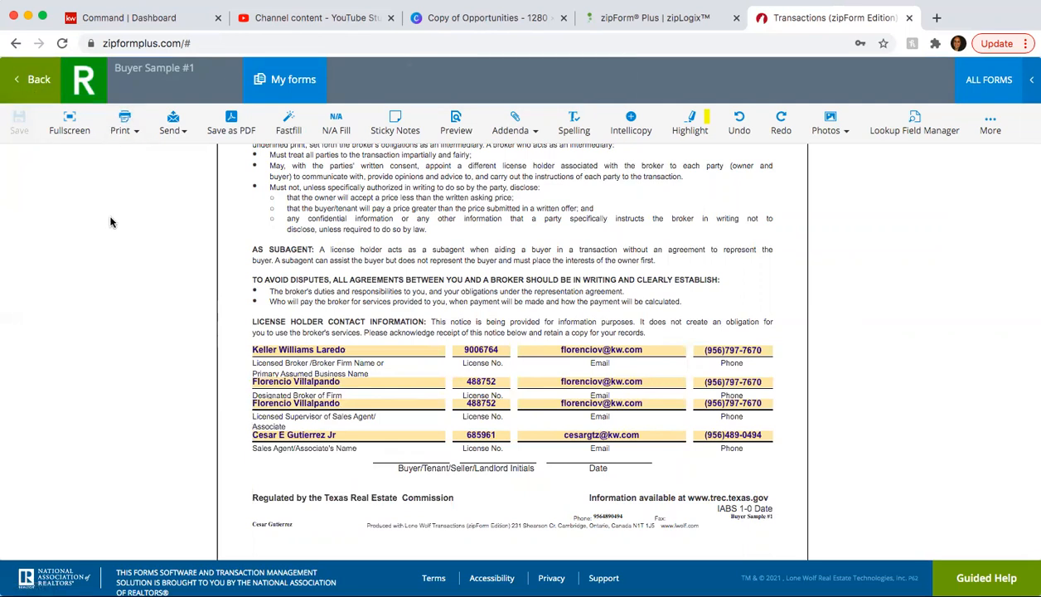
{"action": "left_click", "coordinate": [37, 79]}
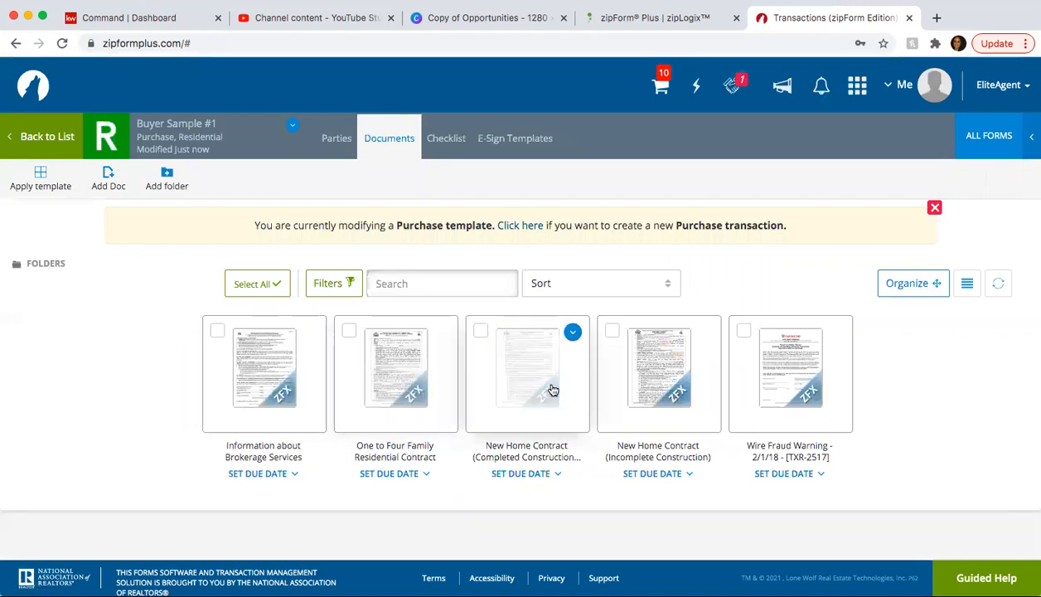
- In the One to Four Family contract, enter 1,000.00 earnest money and pick the escrow agent from contacts
{"action": "left_click", "coordinate": [408, 373]}
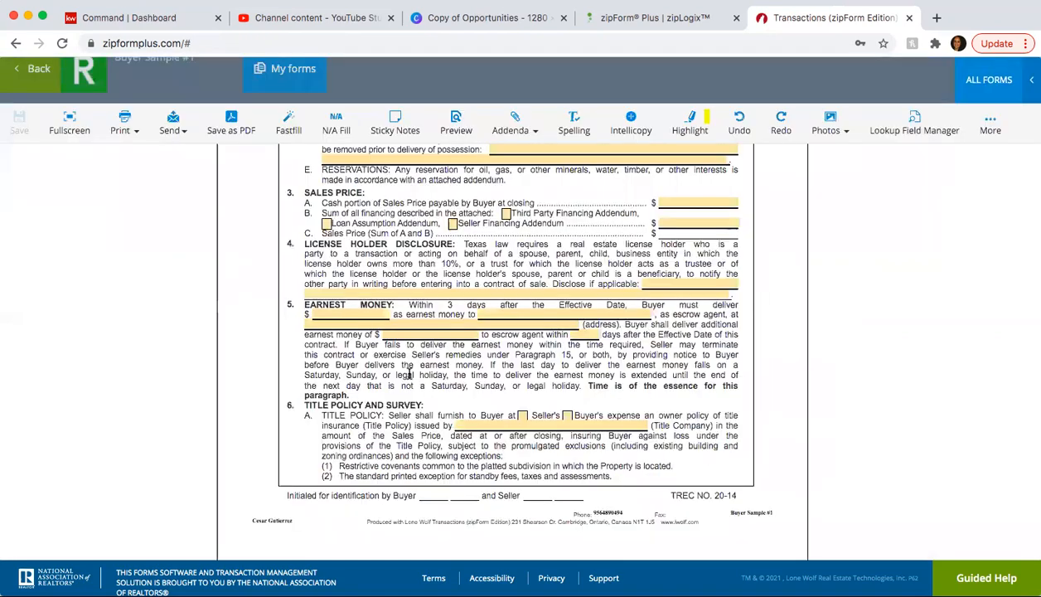
{"action": "scroll", "coordinate": [408, 372], "scroll_direction": "up", "scroll_amount": 5}
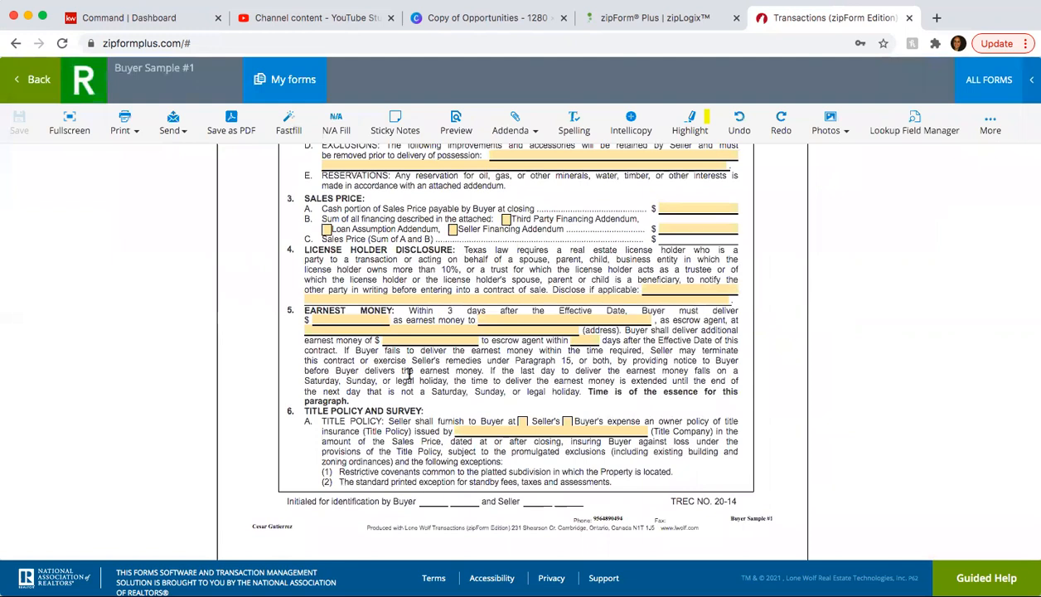
{"action": "left_click", "coordinate": [370, 319]}
{"action": "type", "text": "1000"}
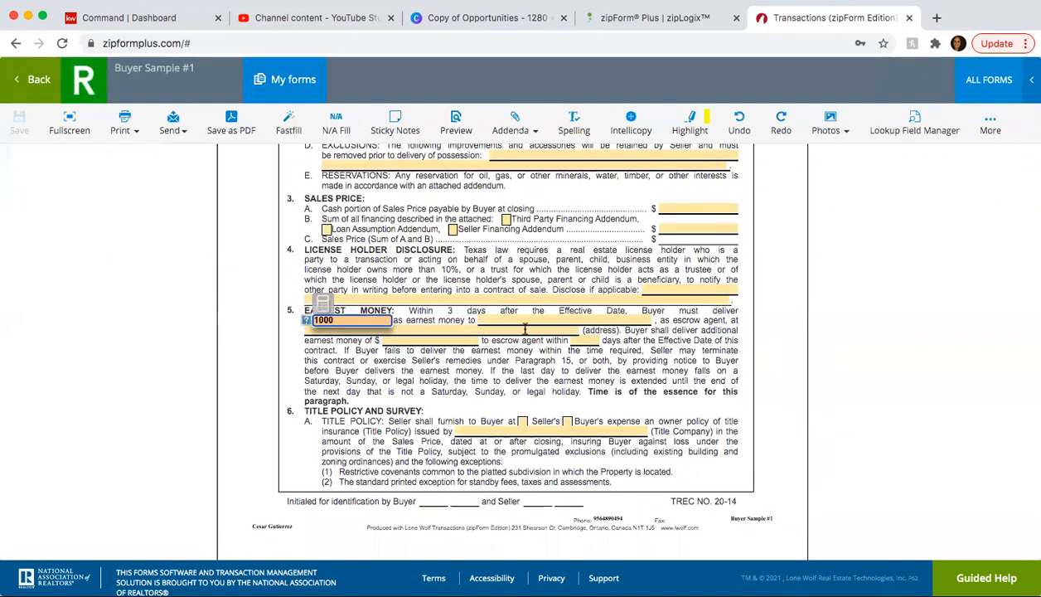
{"action": "left_click", "coordinate": [539, 318]}
{"action": "type", "text": "Rosie"}
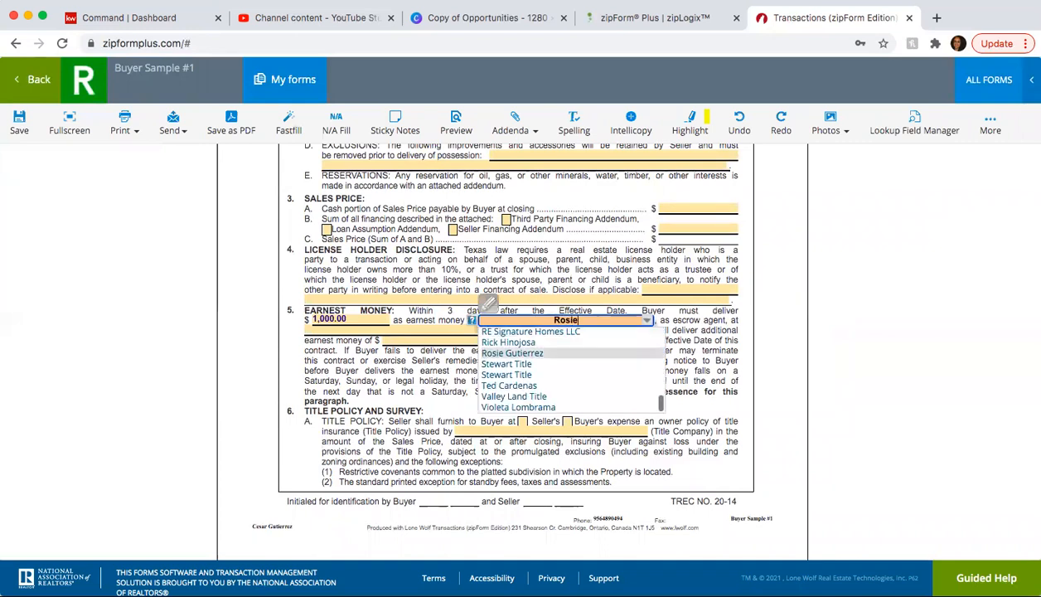
{"action": "left_click", "coordinate": [513, 352]}
{"action": "left_click", "coordinate": [428, 330]}
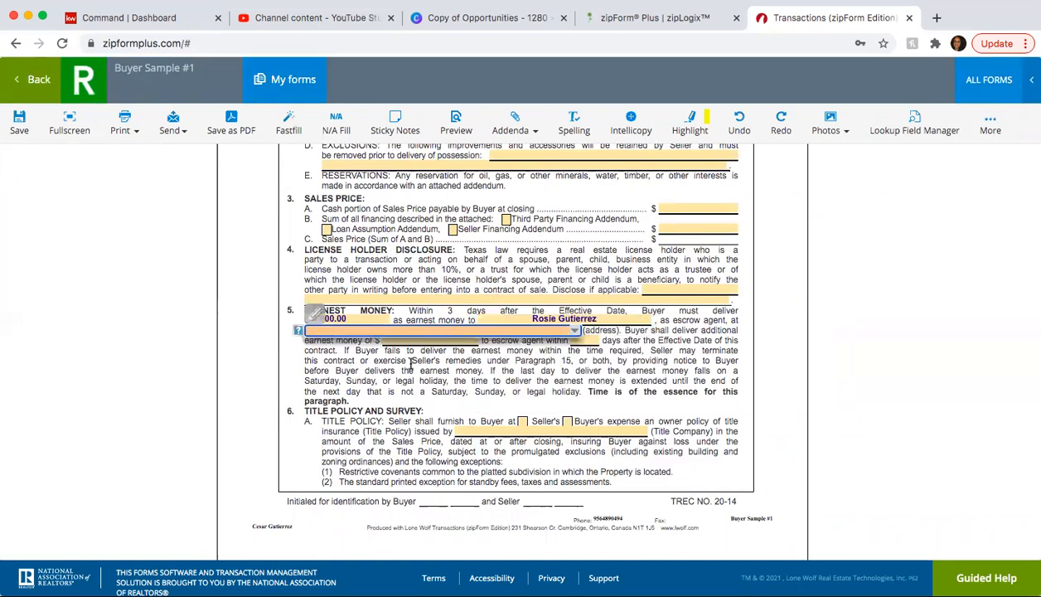
{"action": "left_click", "coordinate": [534, 375]}
{"action": "scroll", "coordinate": [534, 375], "scroll_direction": "up", "scroll_amount": 2}
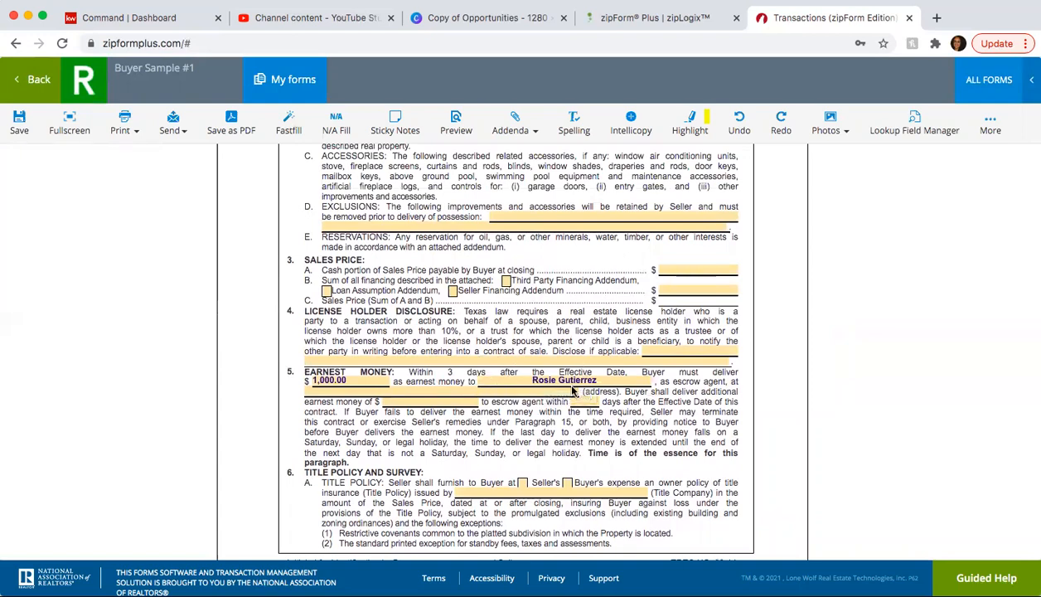
- On page 9, set Other Broker Firm to Keller William Laredo with its license number, representing buyer only
{"action": "scroll", "coordinate": [575, 386], "scroll_direction": "down", "scroll_amount": 20}
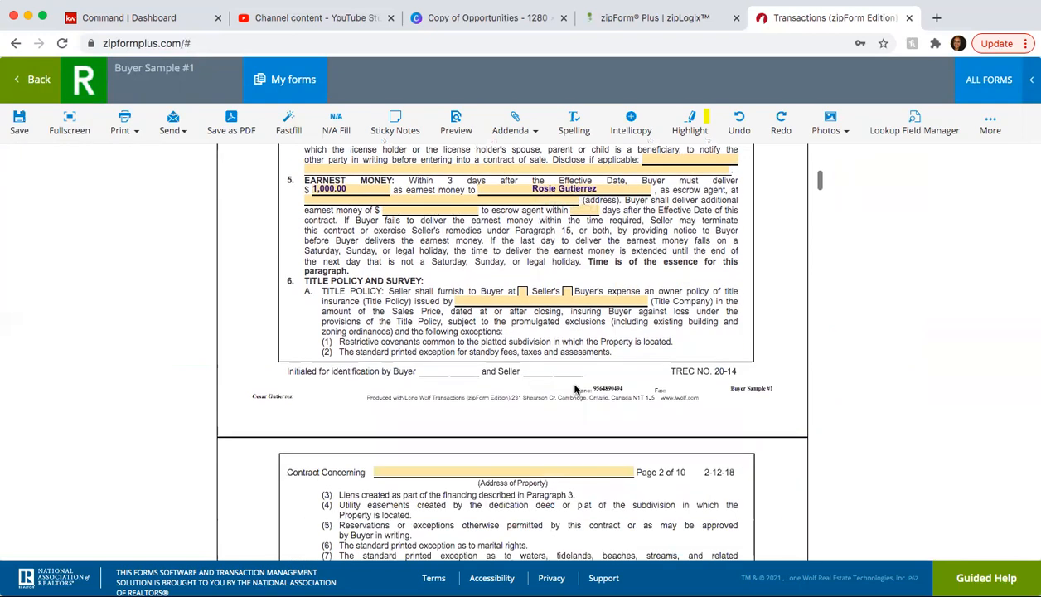
{"action": "scroll", "coordinate": [575, 385], "scroll_direction": "down", "scroll_amount": 20}
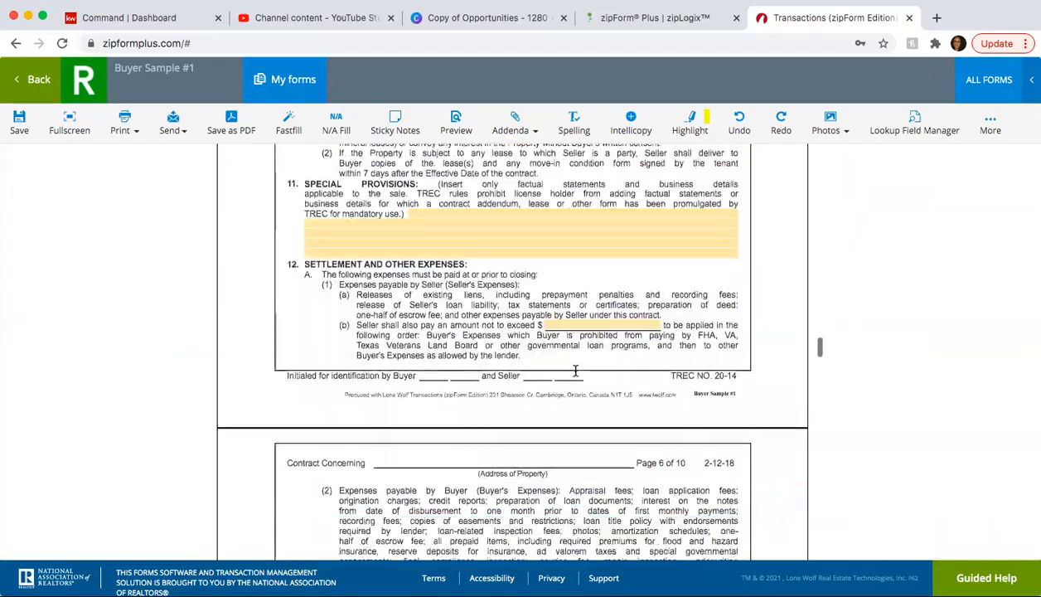
{"action": "scroll", "coordinate": [575, 367], "scroll_direction": "down", "scroll_amount": 20}
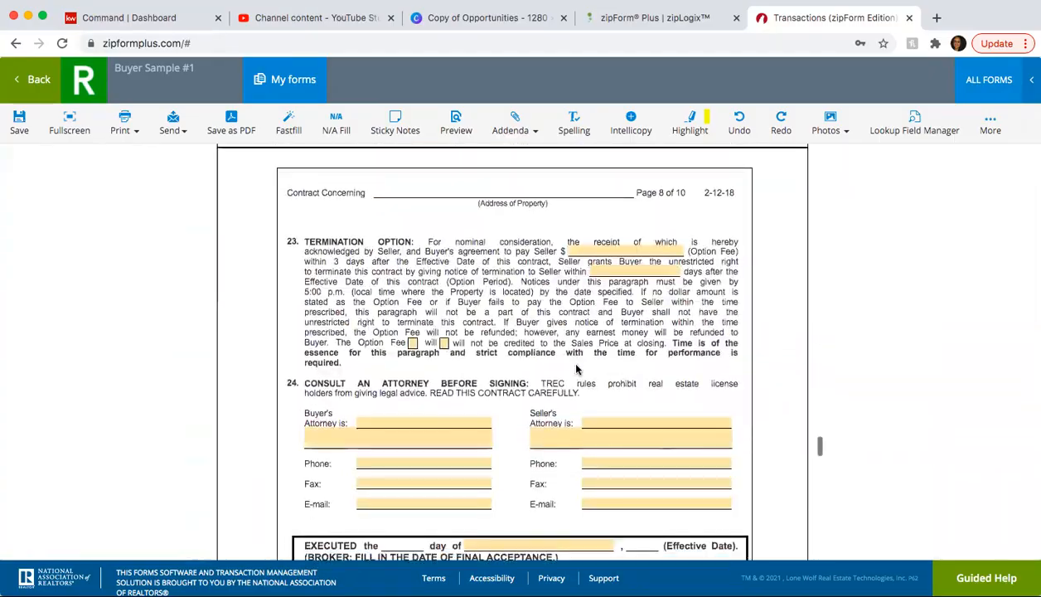
{"action": "scroll", "coordinate": [577, 368], "scroll_direction": "up", "scroll_amount": 3}
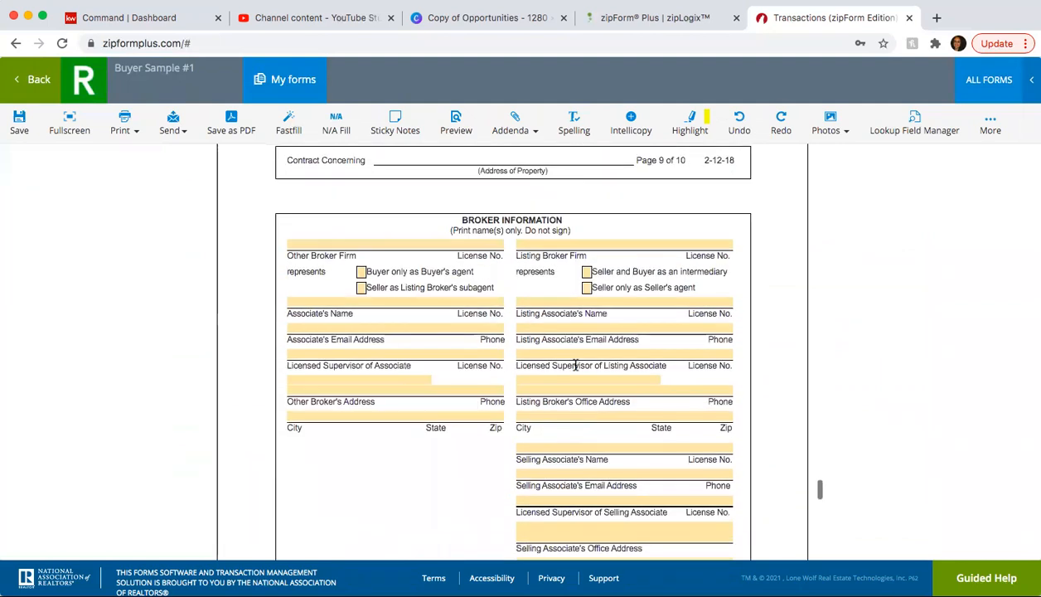
{"action": "left_click", "coordinate": [375, 242]}
{"action": "type", "text": "Keller William Laredo"}
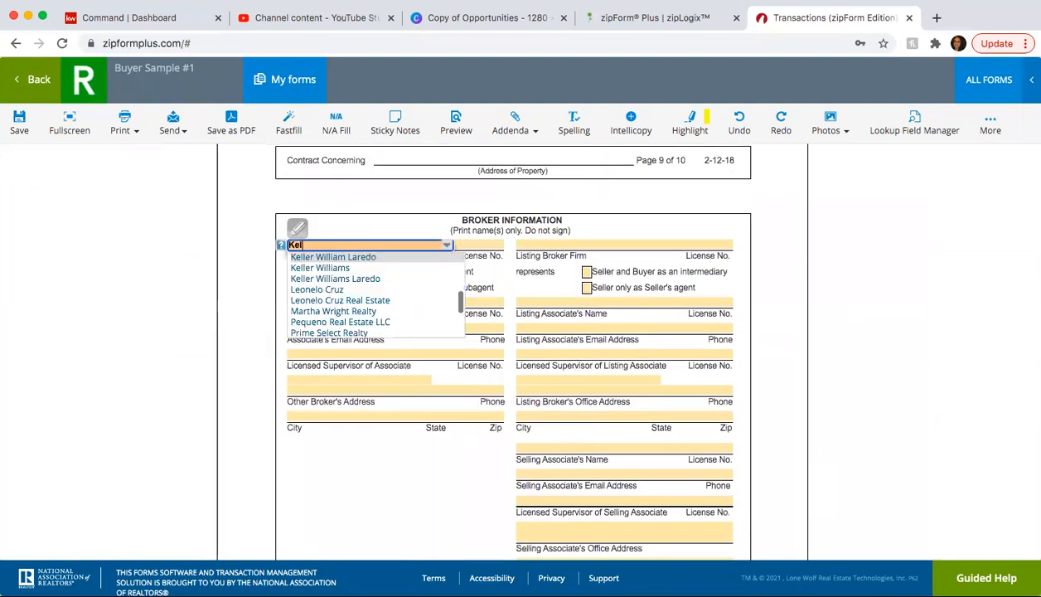
{"action": "key", "text": "Return"}
{"action": "key", "text": "Tab"}
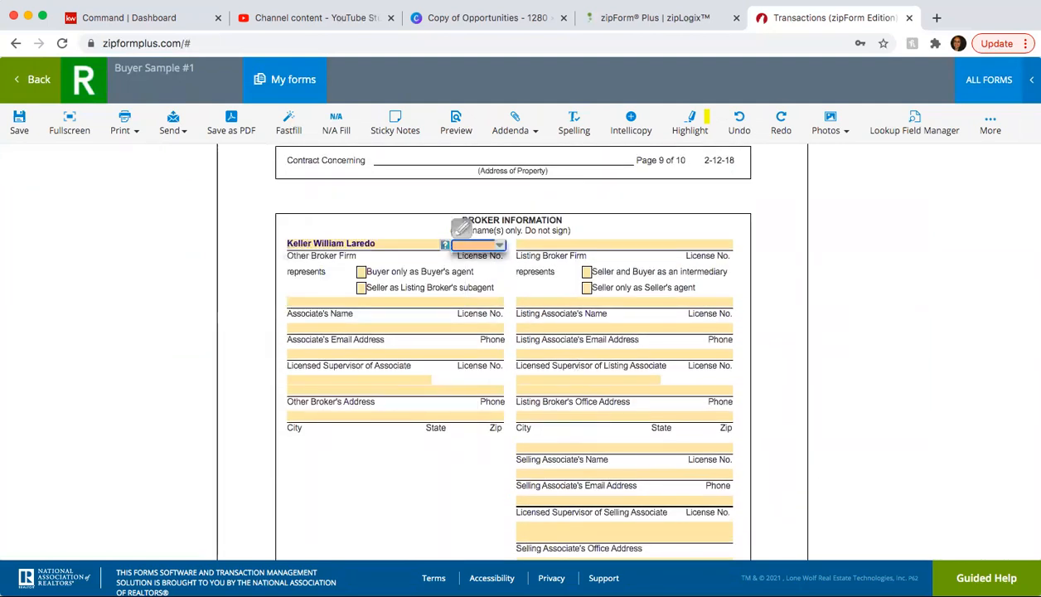
{"action": "type", "text": "9"}
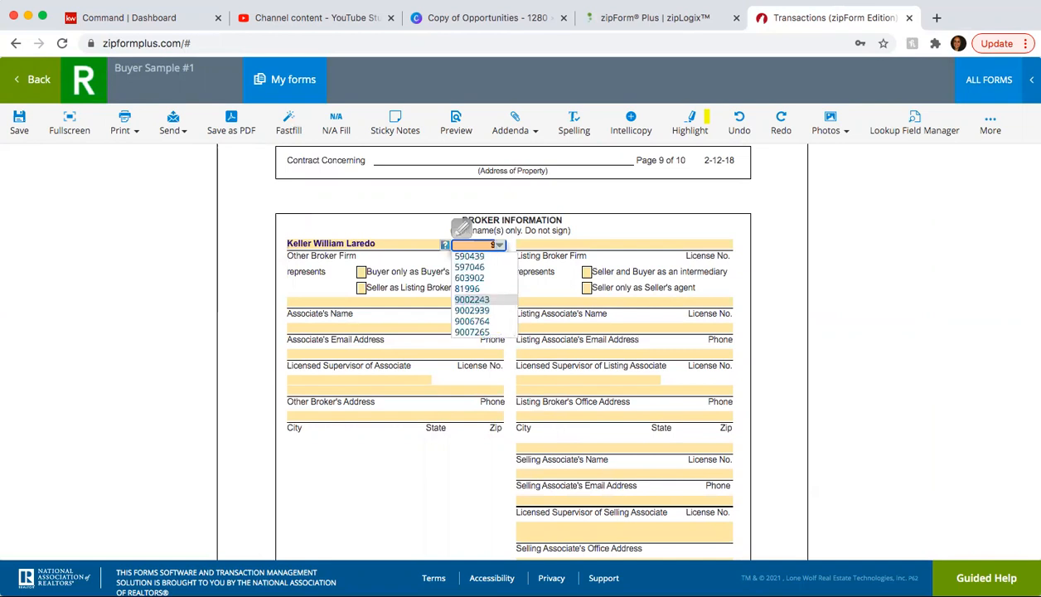
{"action": "left_click", "coordinate": [462, 321]}
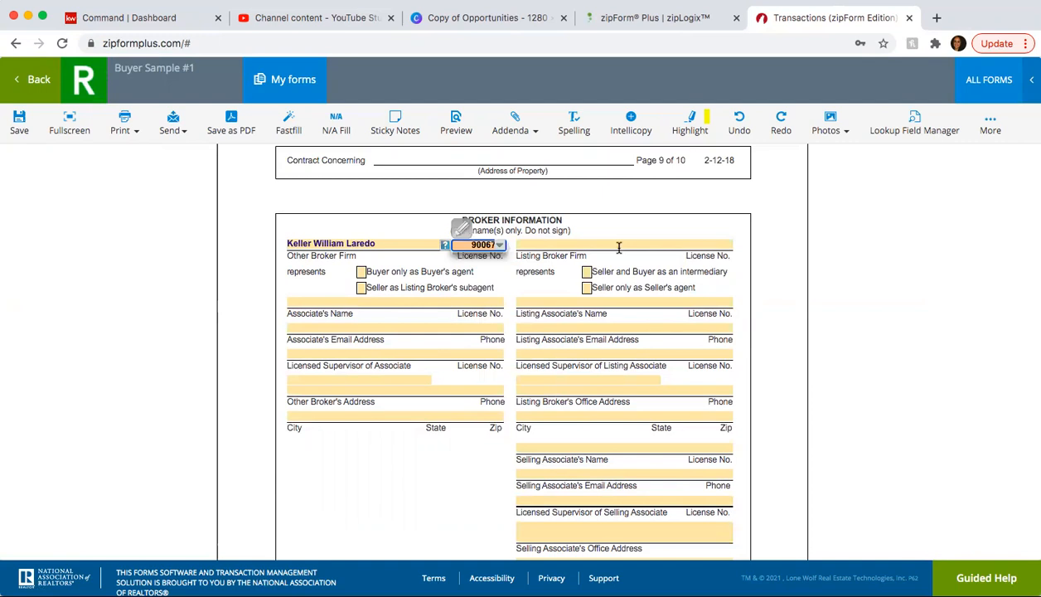
{"action": "scroll", "coordinate": [607, 261], "scroll_direction": "down", "scroll_amount": 2}
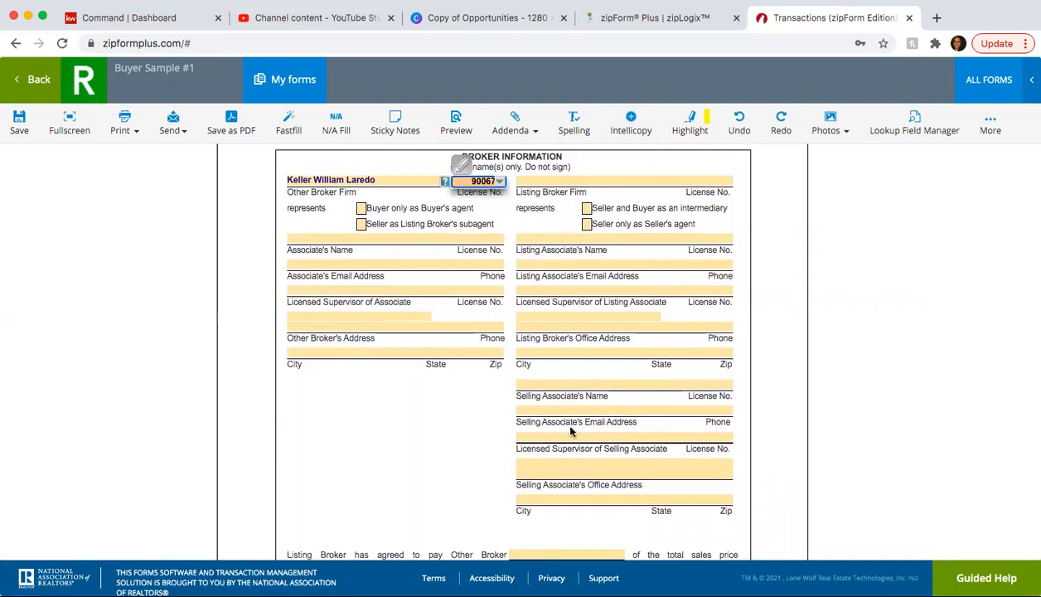
{"action": "left_click", "coordinate": [361, 208]}
- Fill the associate's name, license number, email and phone from saved suggestions
{"action": "left_click", "coordinate": [331, 238]}
{"action": "type", "text": "Ces"}
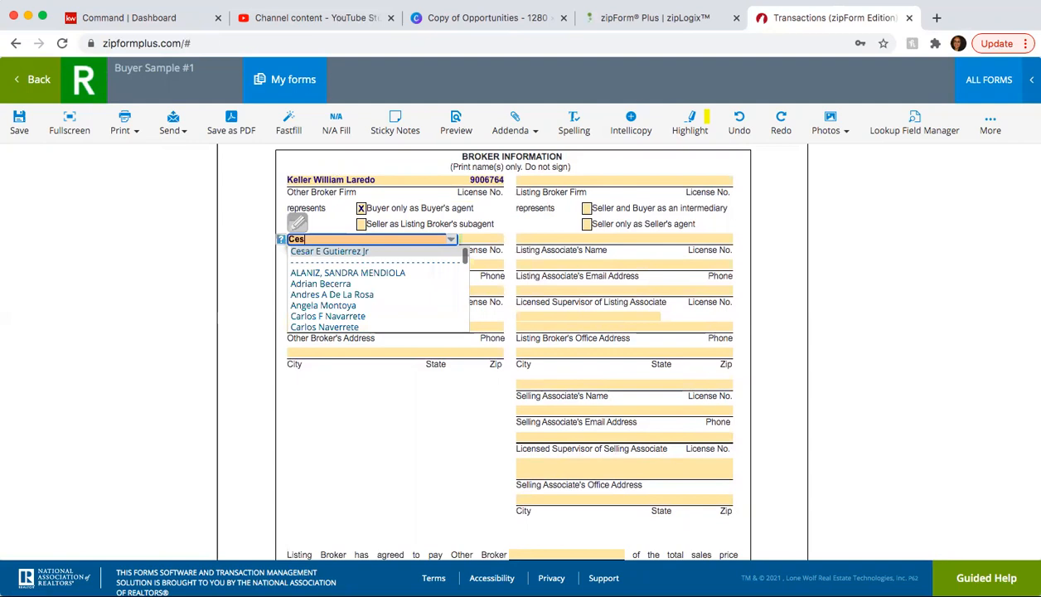
{"action": "key", "text": "Return"}
{"action": "key", "text": "Tab"}
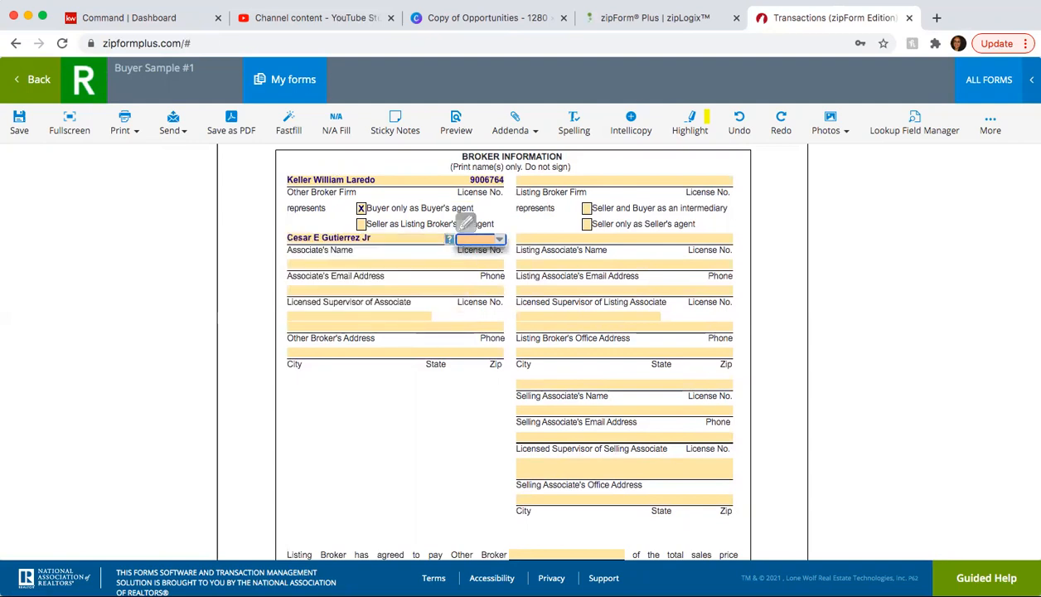
{"action": "key", "text": "Down"}
{"action": "key", "text": "Down"}
{"action": "key", "text": "Down"}
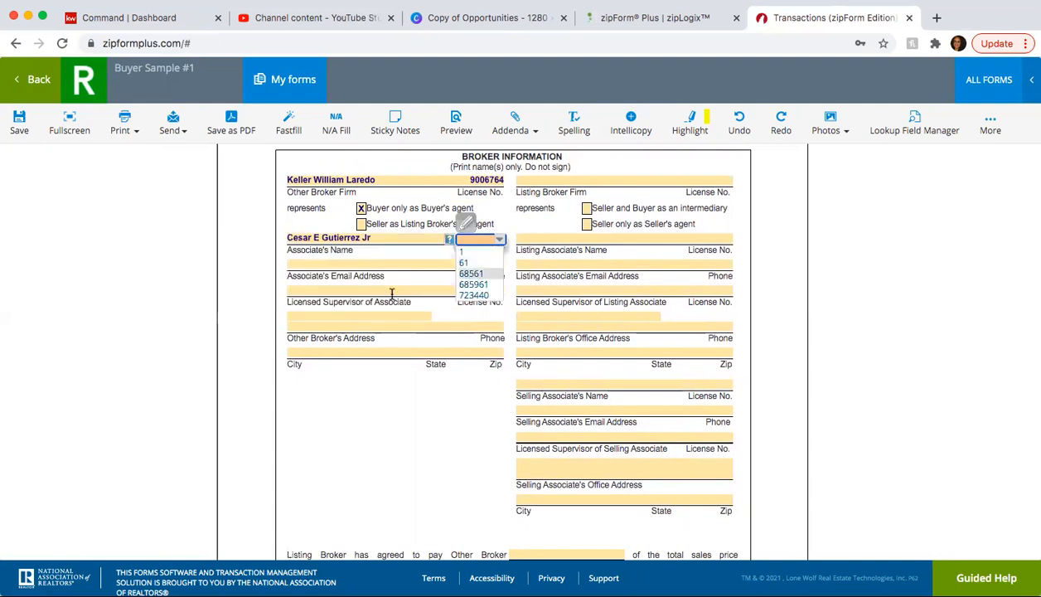
{"action": "left_click", "coordinate": [468, 284]}
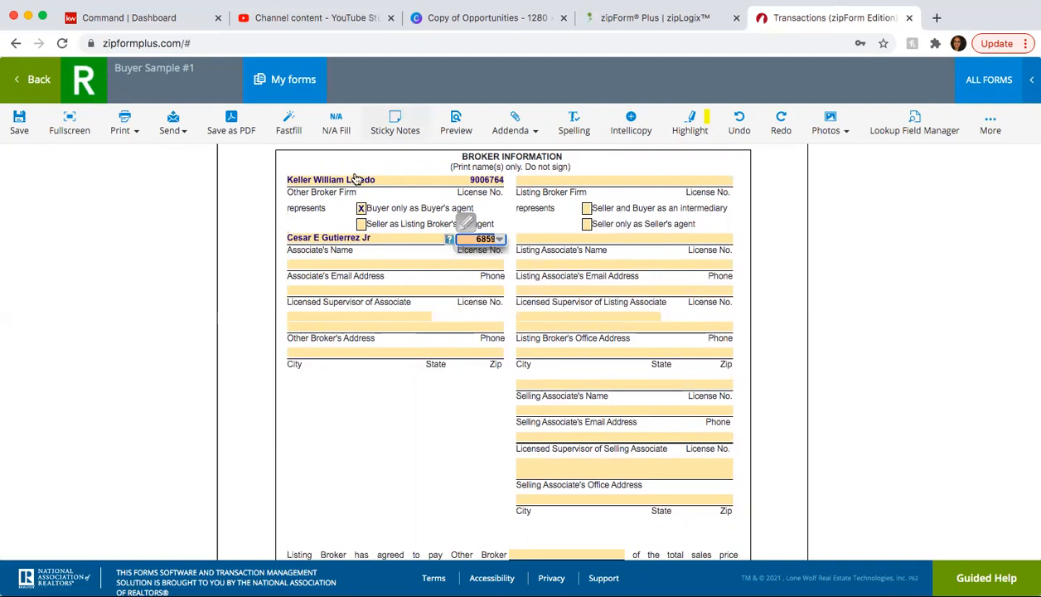
{"action": "left_click", "coordinate": [328, 263]}
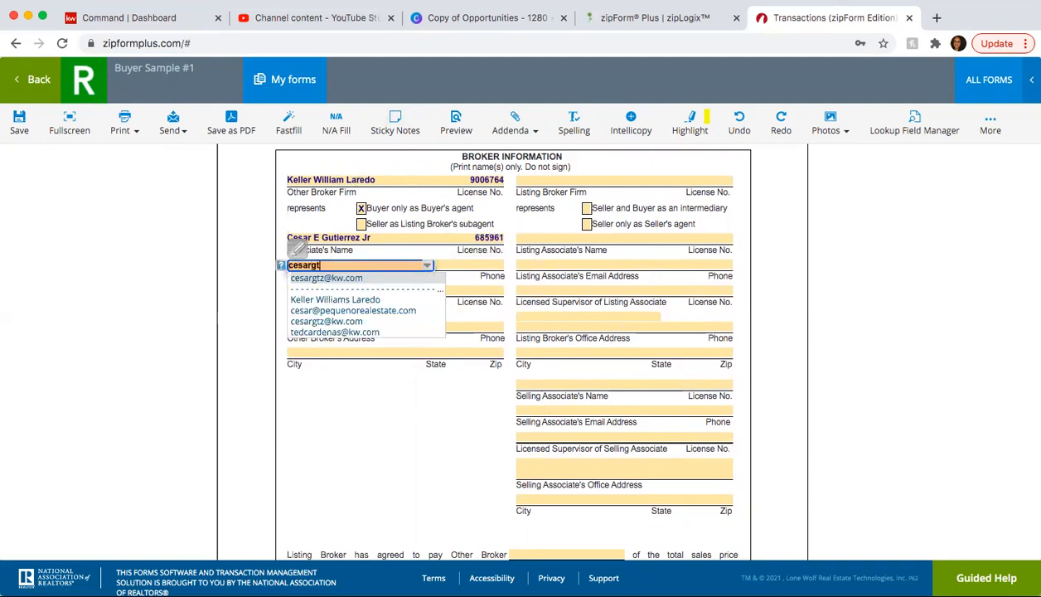
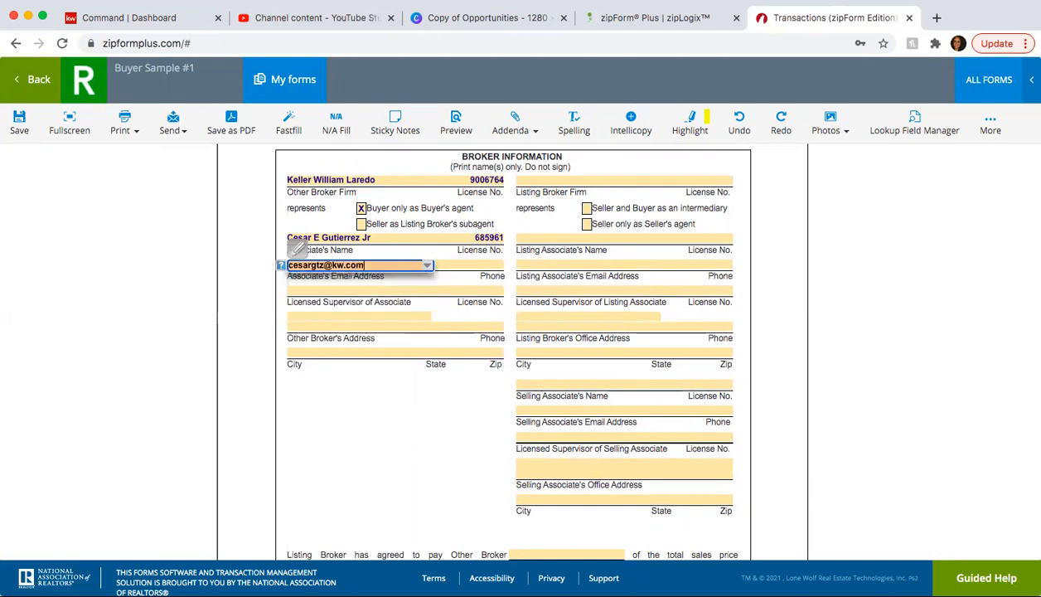
{"action": "key", "text": "Tab"}
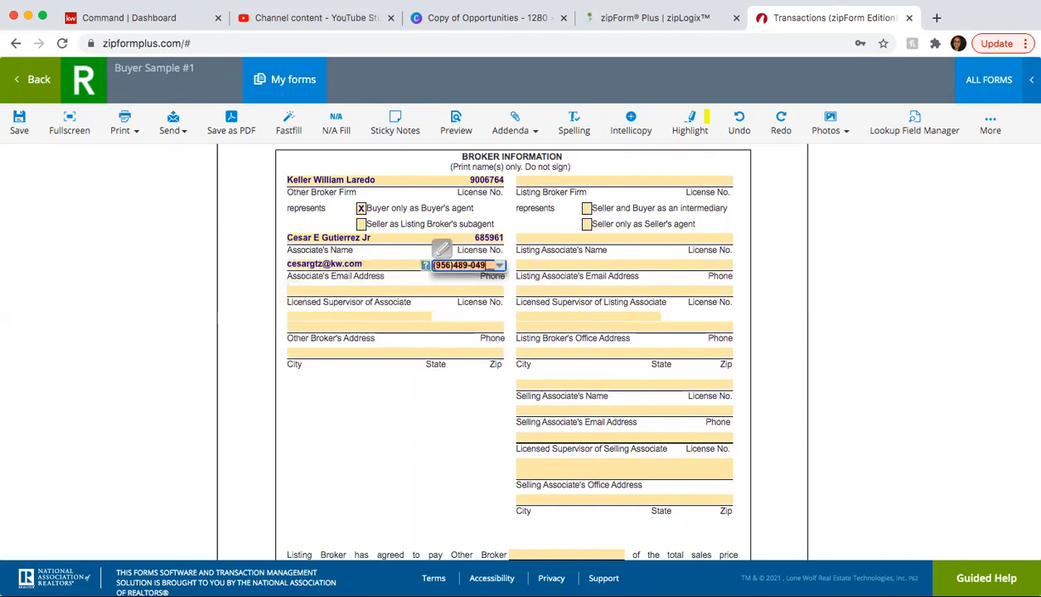
{"action": "key", "text": "Tab"}
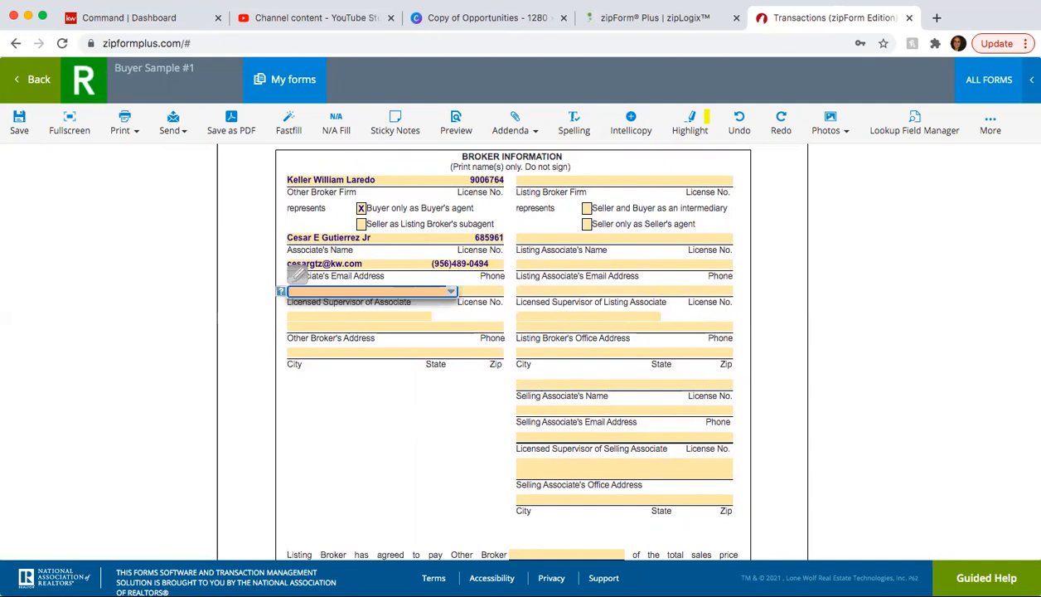
- Enter the supervisor's name and license, office address and phone, city Laredo, state TX, zip 78041
{"action": "key", "text": "Tab"}
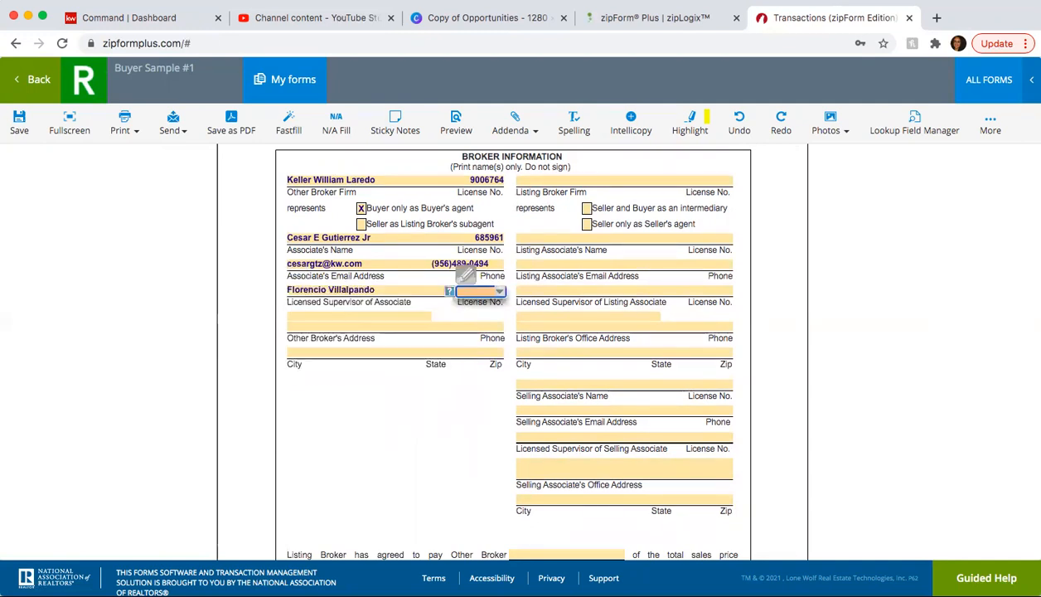
{"action": "type", "text": "488752"}
{"action": "key", "text": "Tab"}
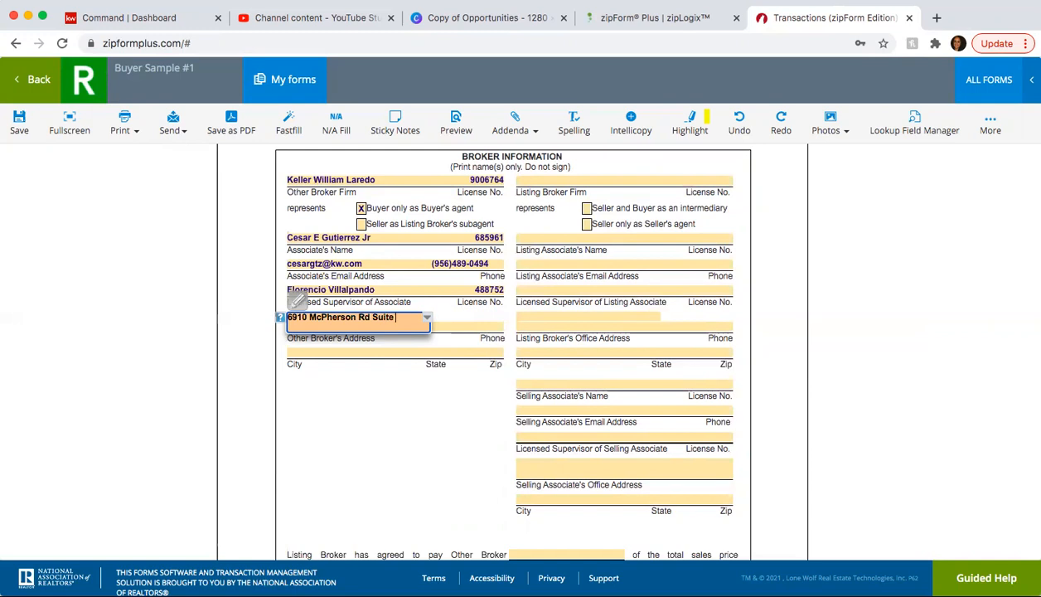
{"action": "type", "text": "3"}
{"action": "key", "text": "Tab"}
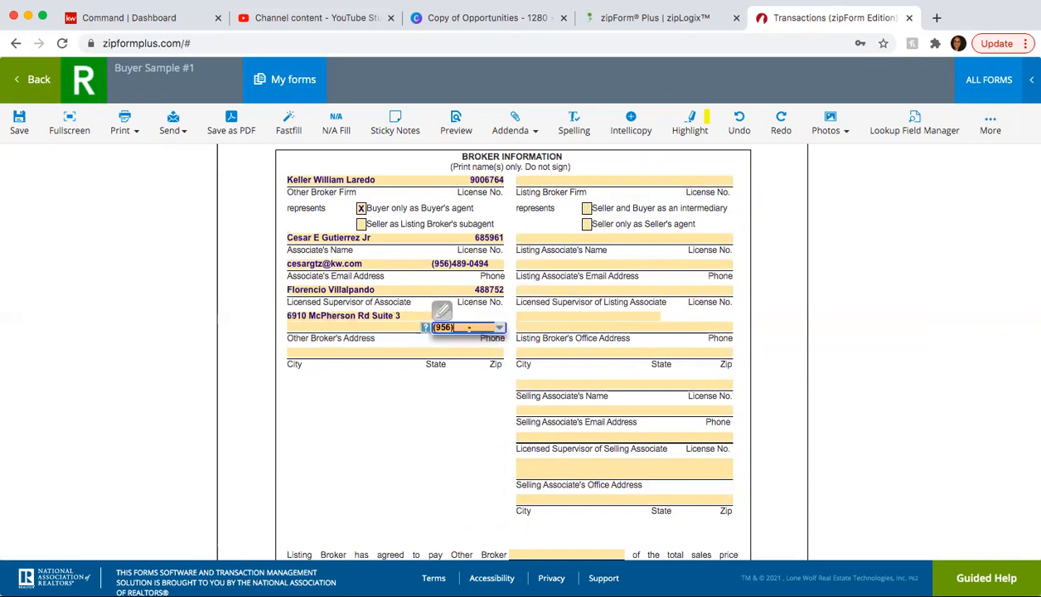
{"action": "key", "text": "Tab"}
{"action": "type", "text": "L"}
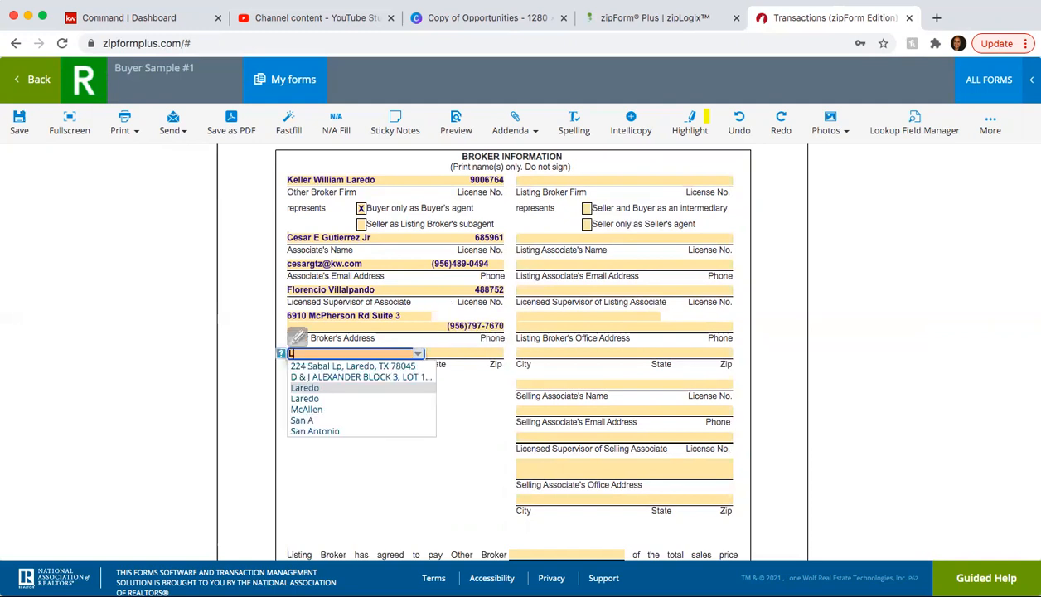
{"action": "type", "text": "aredo"}
{"action": "key", "text": "Tab"}
{"action": "type", "text": "TX"}
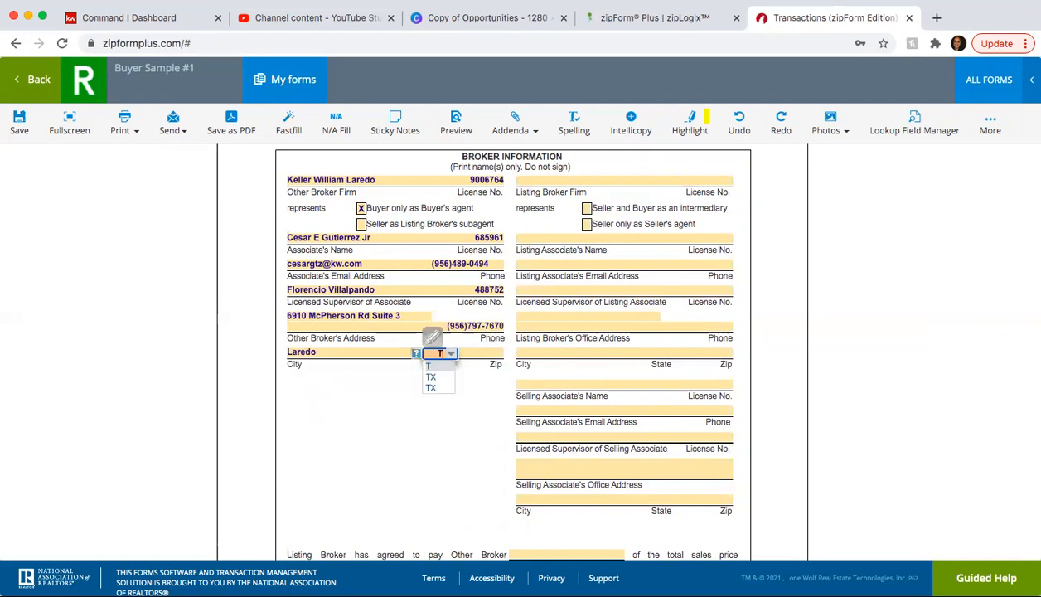
{"action": "key", "text": "Tab"}
{"action": "type", "text": "78041"}
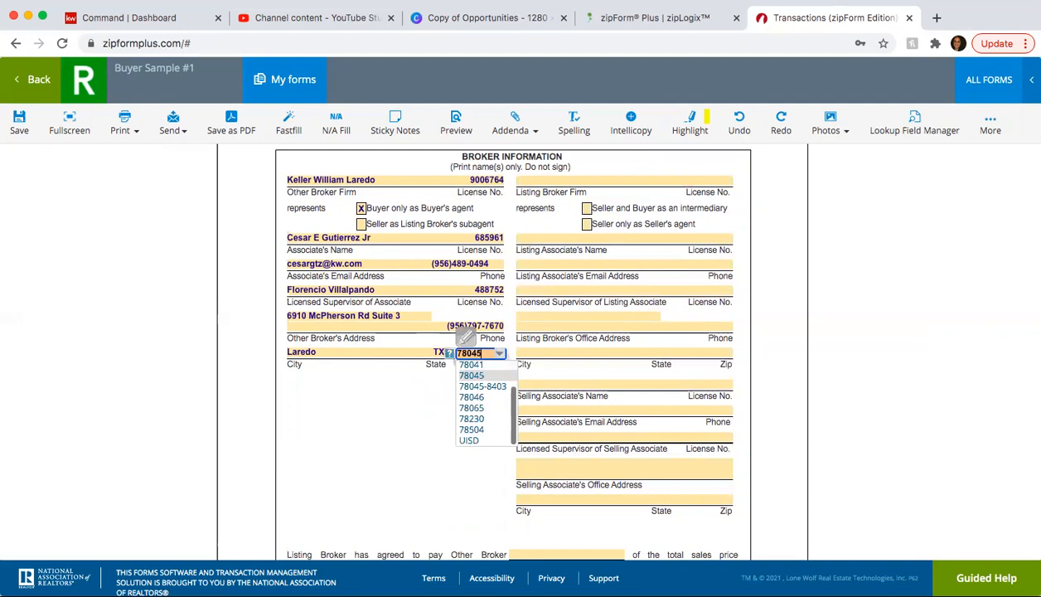
{"action": "left_click", "coordinate": [380, 447]}
- Save the prefilled broker details and go back to the template's documents
{"action": "left_click", "coordinate": [17, 126]}
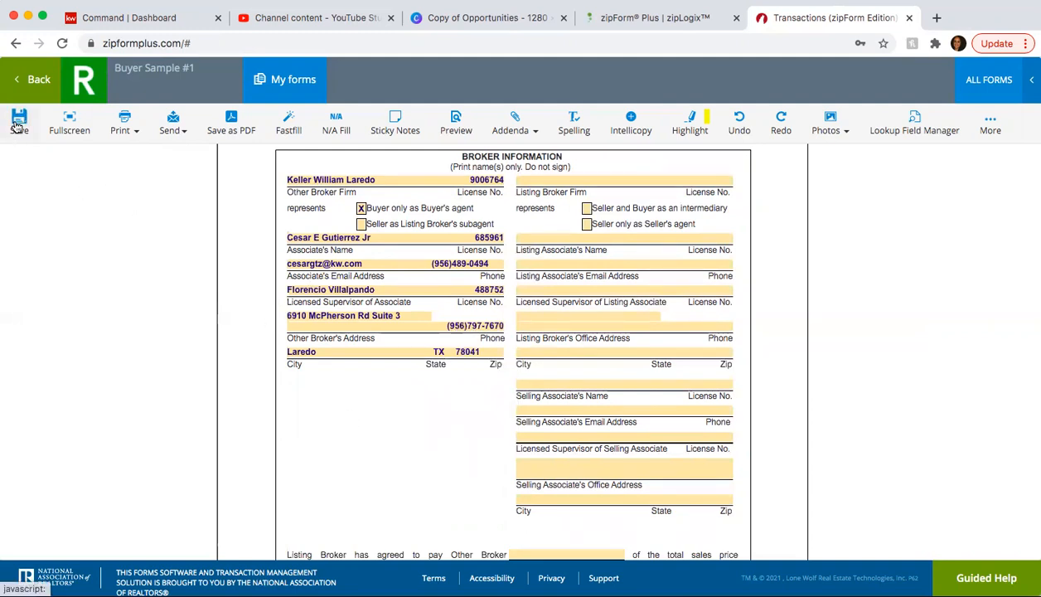
{"action": "scroll", "coordinate": [371, 367], "scroll_direction": "up", "scroll_amount": 20}
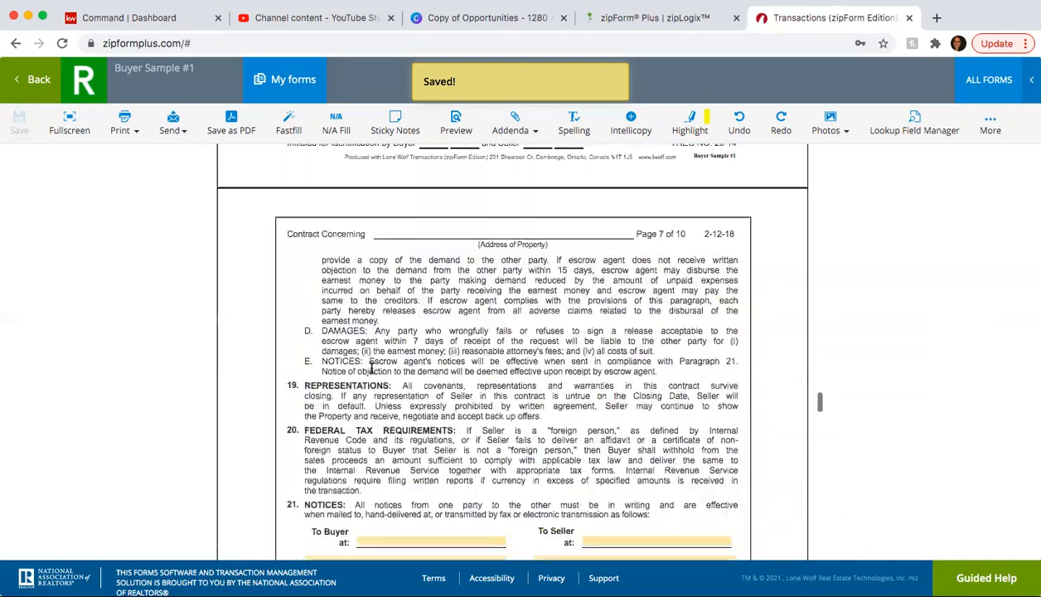
{"action": "scroll", "coordinate": [371, 367], "scroll_direction": "up", "scroll_amount": 10}
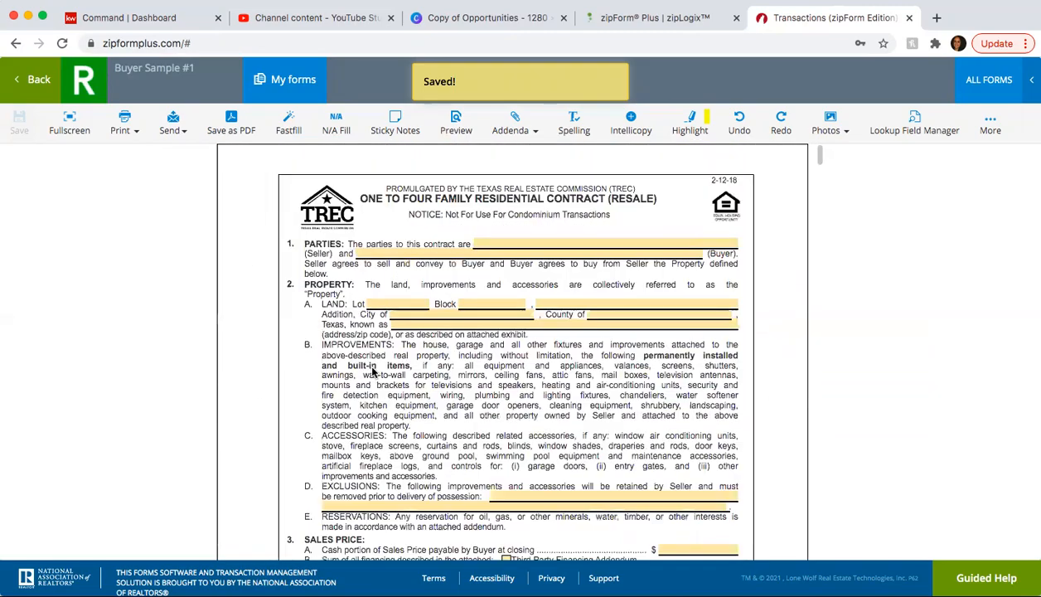
{"action": "left_click", "coordinate": [31, 90]}
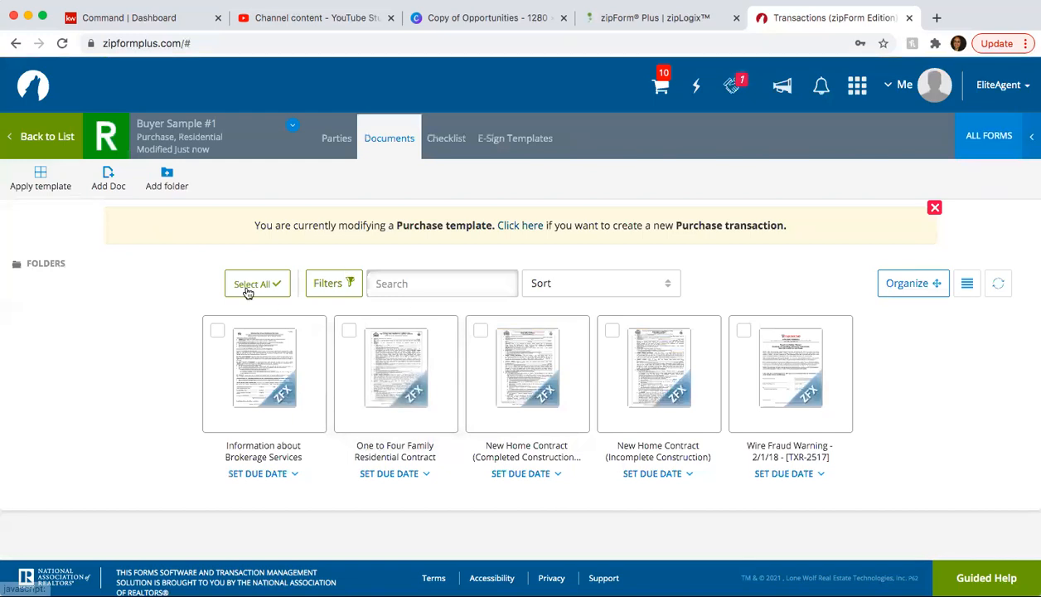
- Apply the Buyer Sample #1 template to the documents and return to the templates list
{"action": "left_click", "coordinate": [41, 188]}
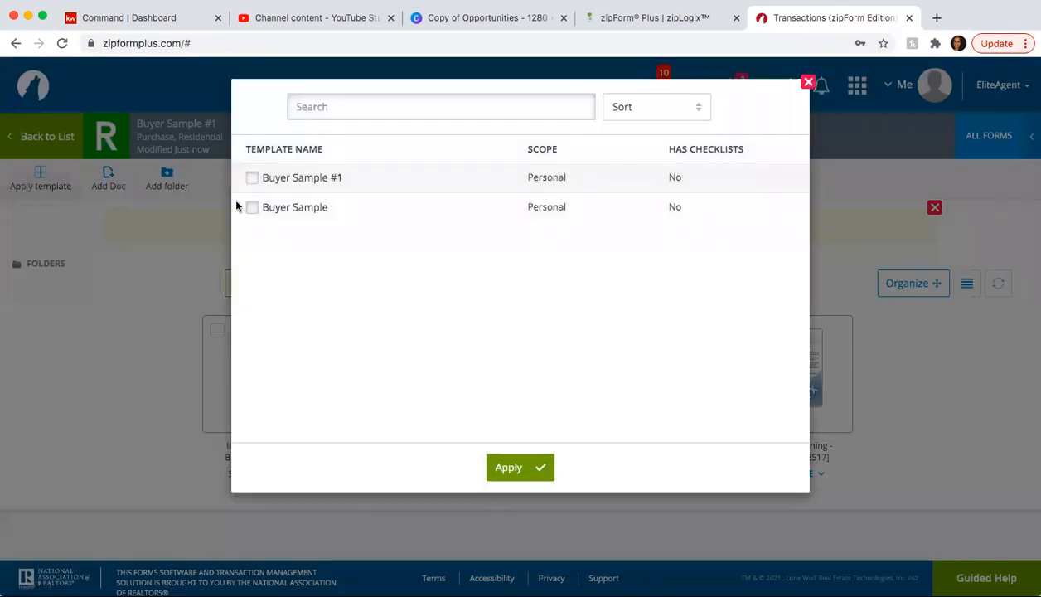
{"action": "left_click", "coordinate": [253, 178]}
{"action": "left_click", "coordinate": [531, 467]}
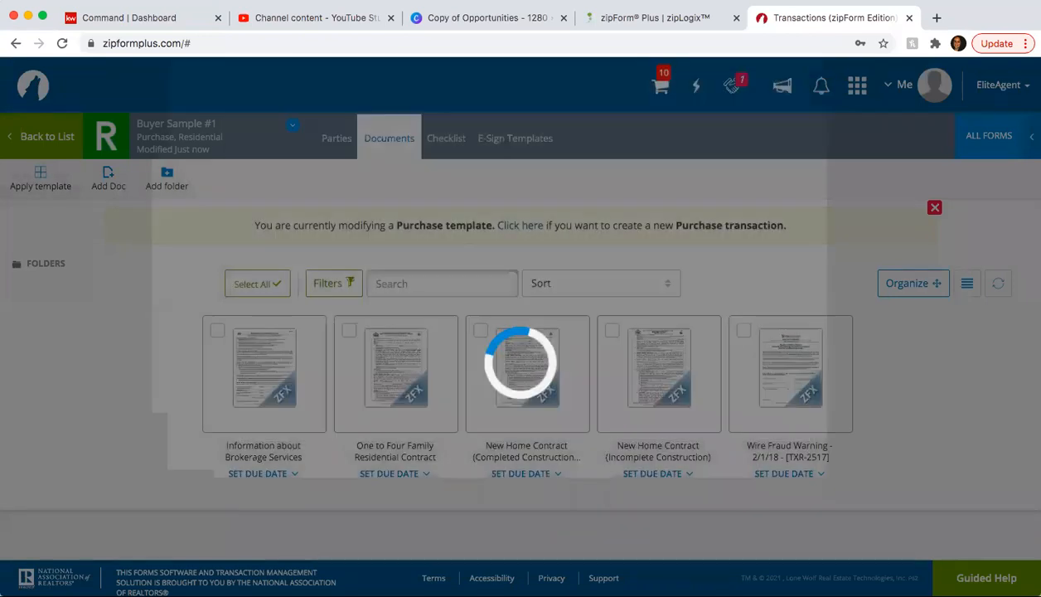
{"action": "left_click", "coordinate": [41, 137]}
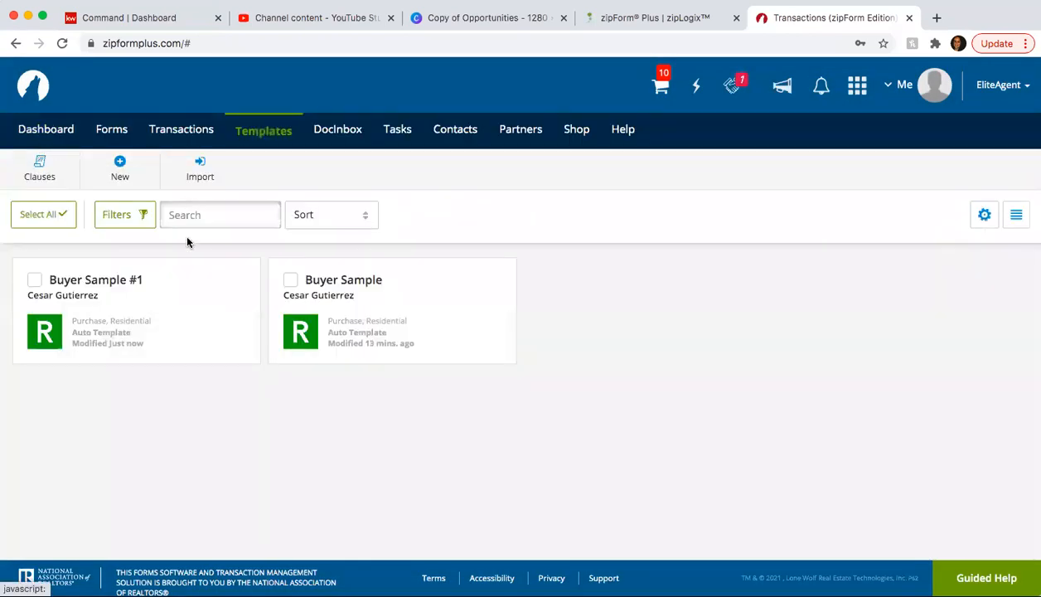
- Create and save a new Residential purchase/offer transaction named '123 Main ST'
{"action": "left_click", "coordinate": [187, 134]}
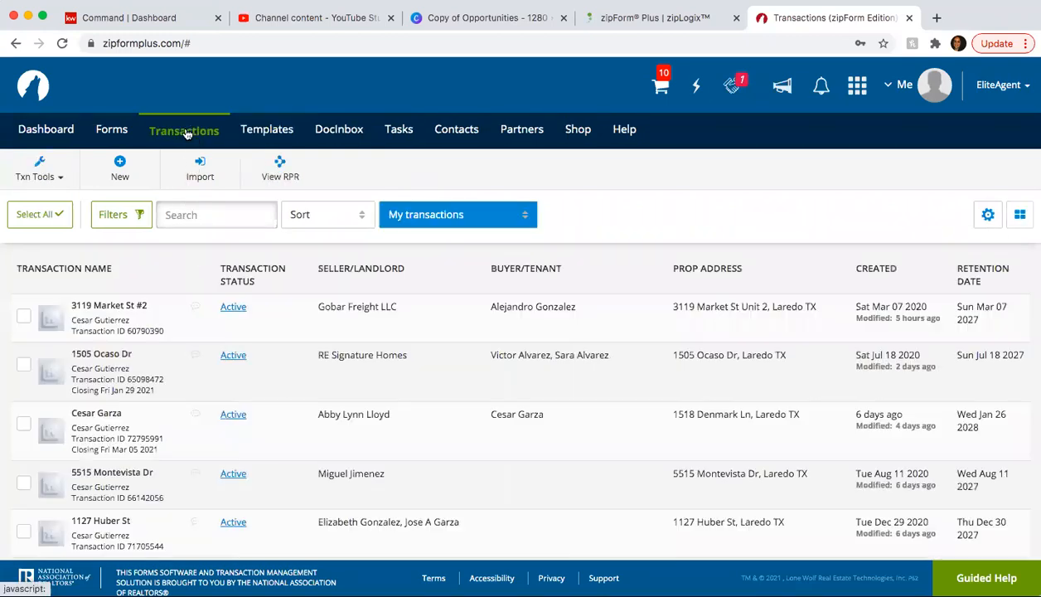
{"action": "left_click", "coordinate": [120, 165]}
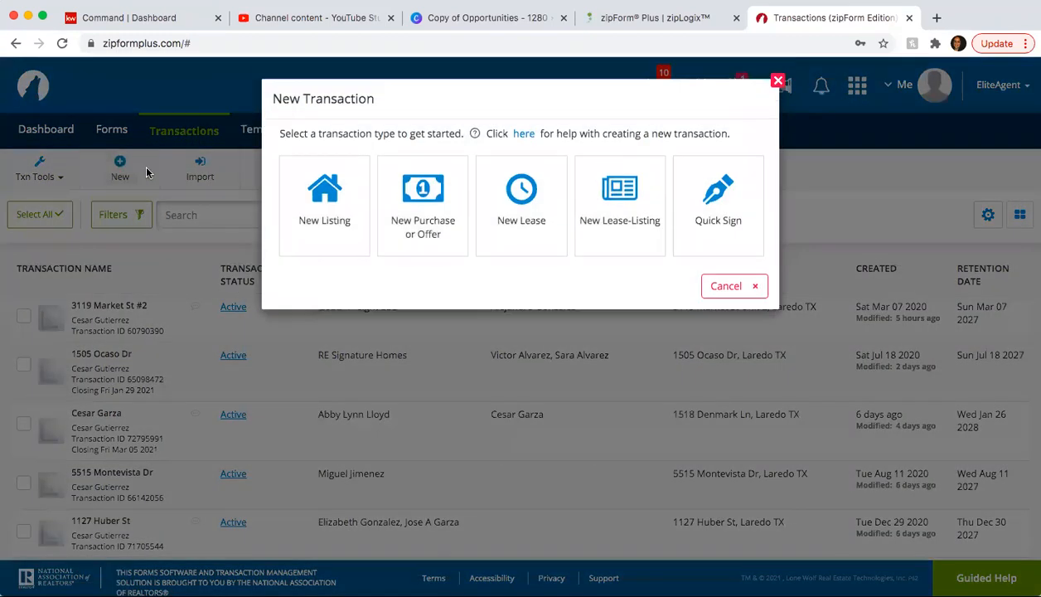
{"action": "left_click", "coordinate": [417, 209]}
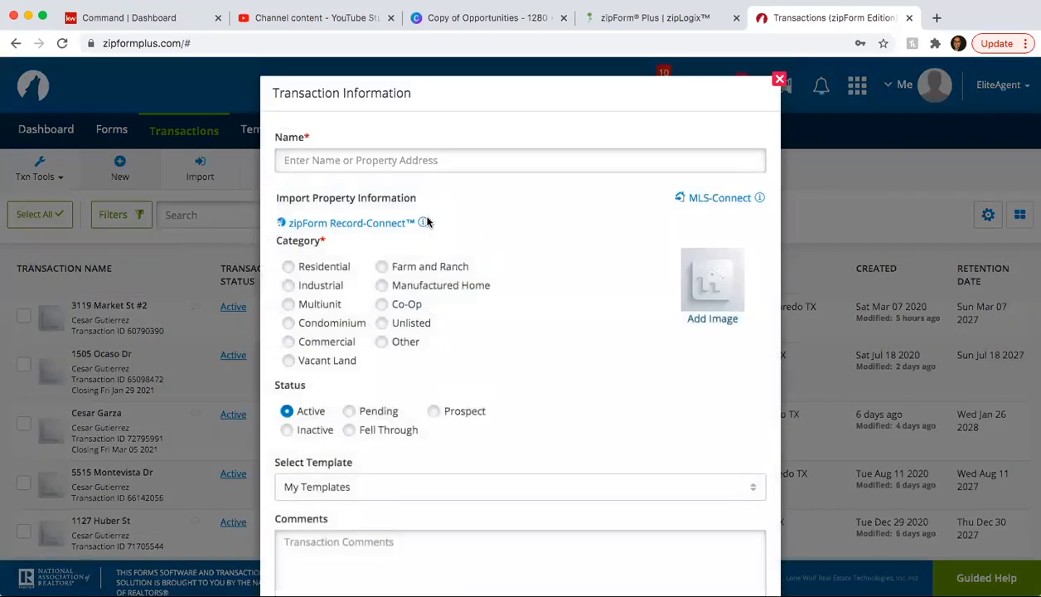
{"action": "left_click", "coordinate": [318, 169]}
{"action": "type", "text": "12"}
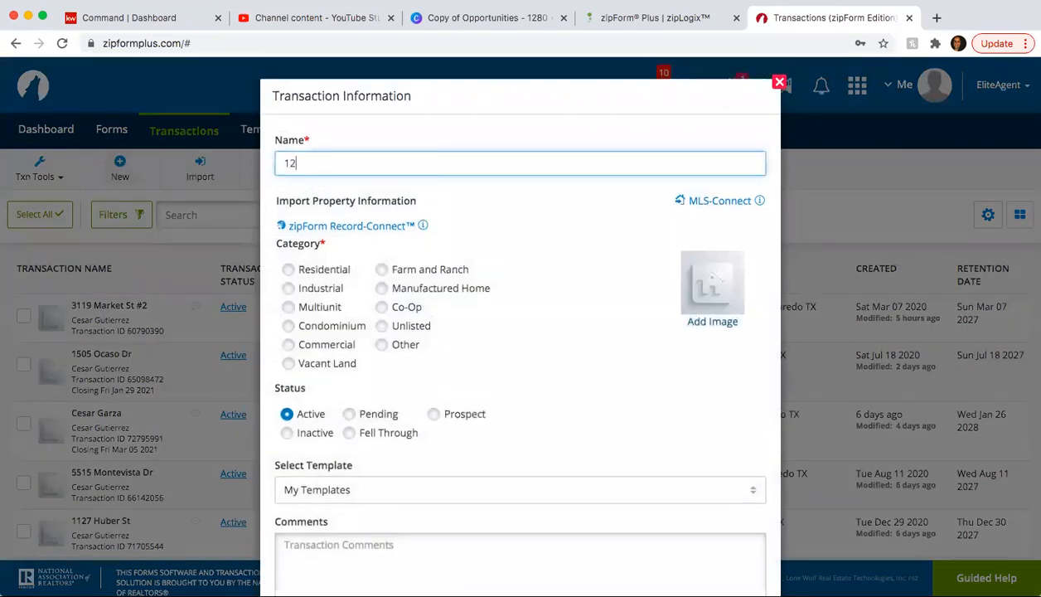
{"action": "type", "text": "3 Main ST"}
{"action": "left_click", "coordinate": [289, 270]}
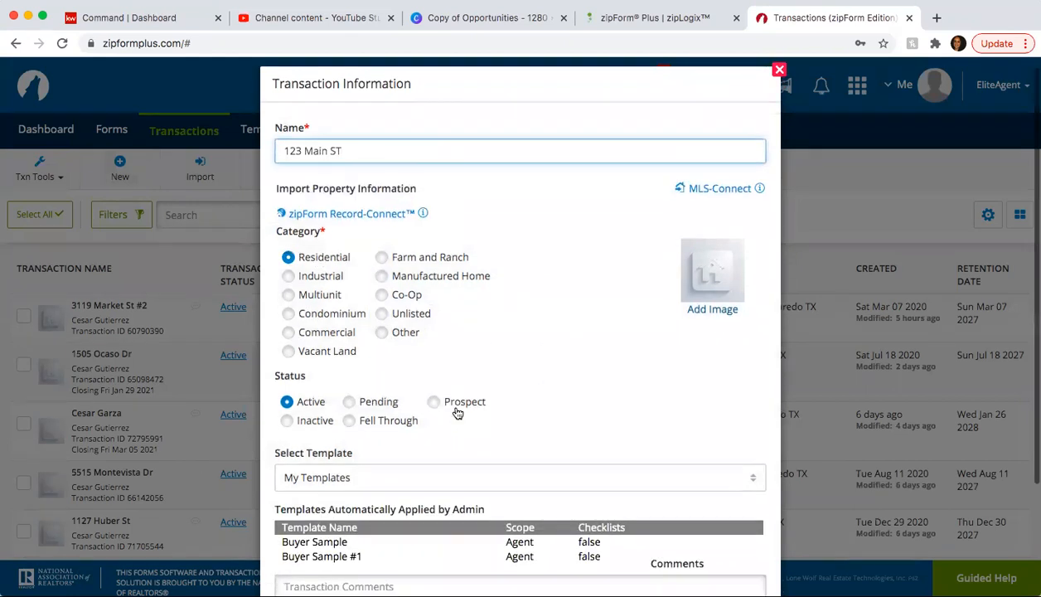
{"action": "scroll", "coordinate": [457, 413], "scroll_direction": "down", "scroll_amount": 1}
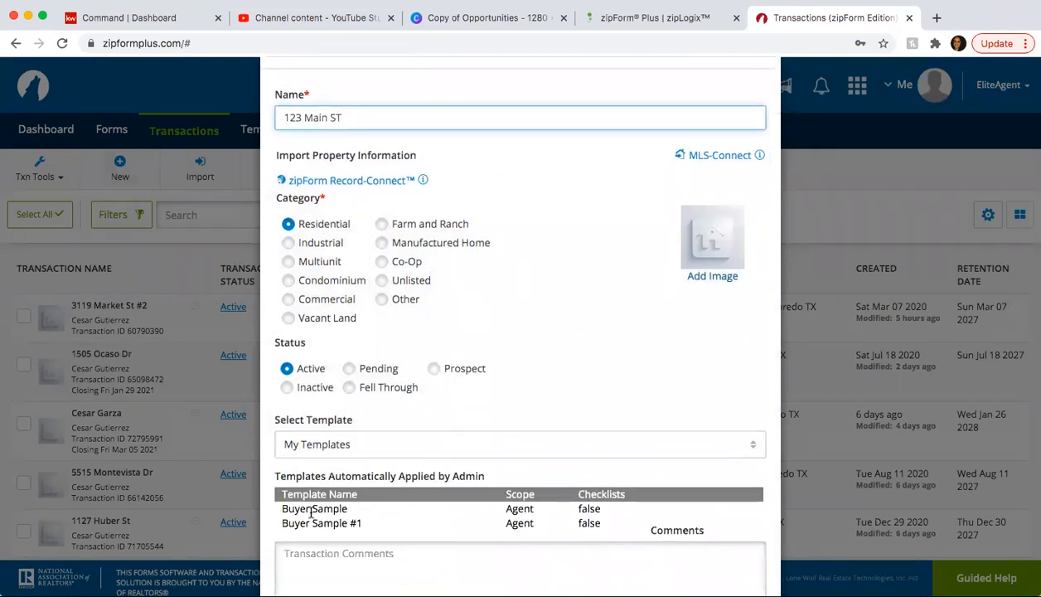
{"action": "scroll", "coordinate": [334, 499], "scroll_direction": "down", "scroll_amount": 3}
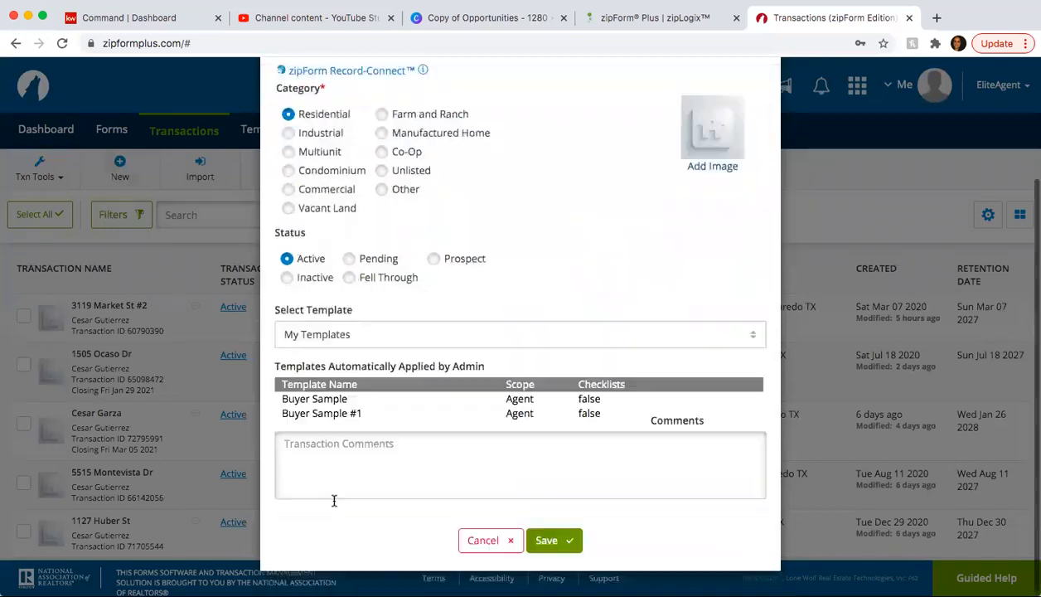
{"action": "left_click", "coordinate": [550, 538]}
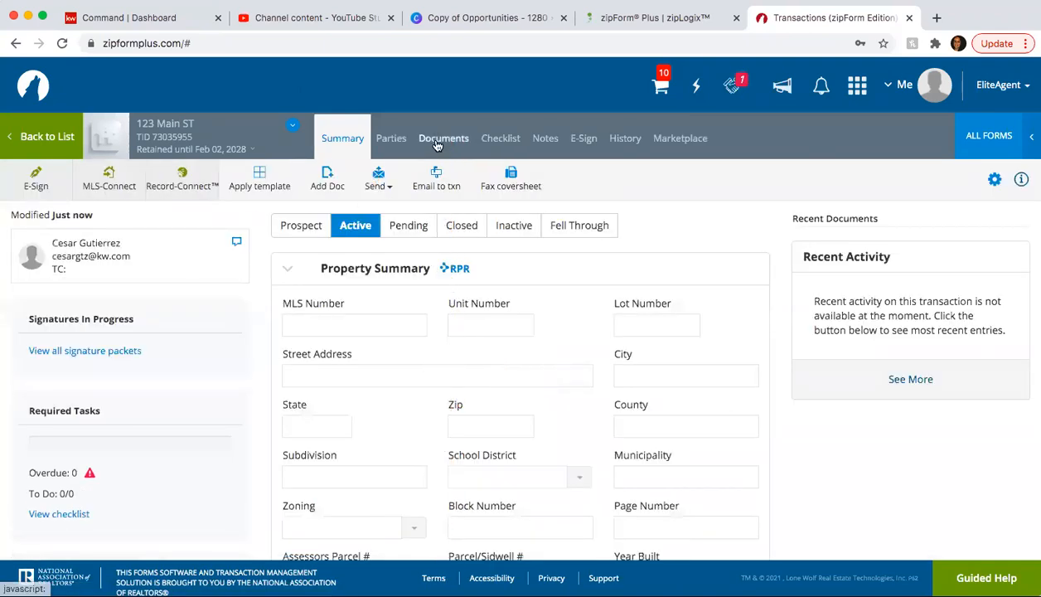
- Search all form libraries for 'third' and add the Texas Realtors Third Party Financing Addendum to 123 Main ST
{"action": "left_click", "coordinate": [439, 141]}
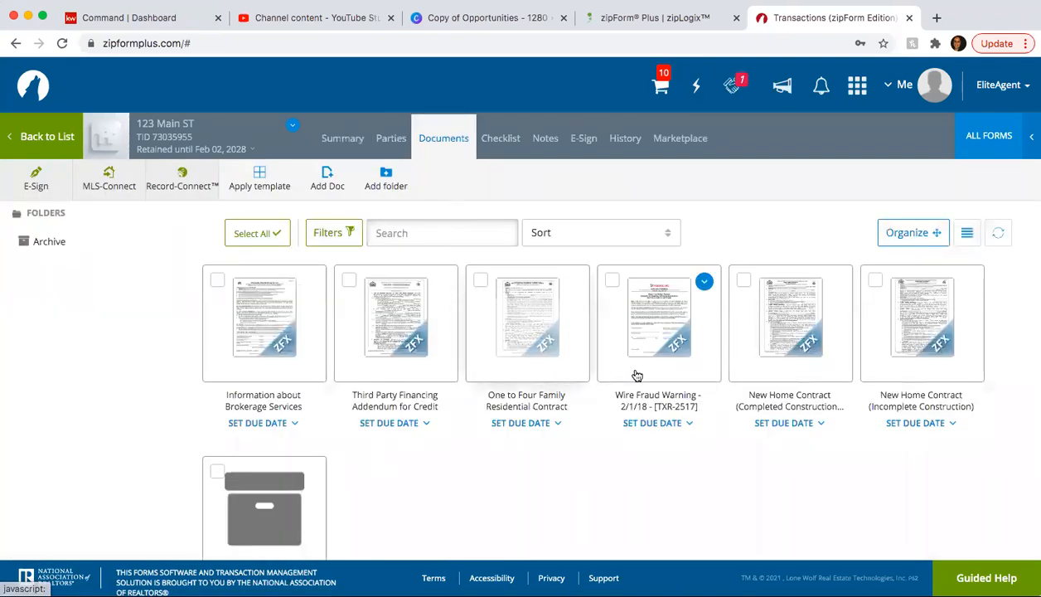
{"action": "left_click", "coordinate": [986, 139]}
{"action": "double_click", "coordinate": [873, 166]}
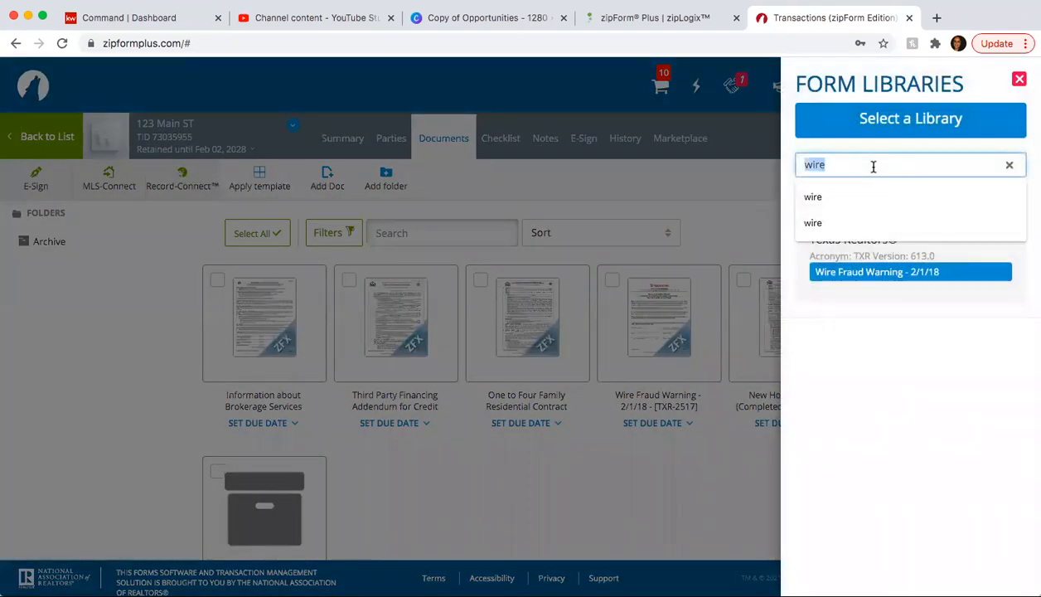
{"action": "type", "text": "tird"}
{"action": "key", "text": "BackSpace"}
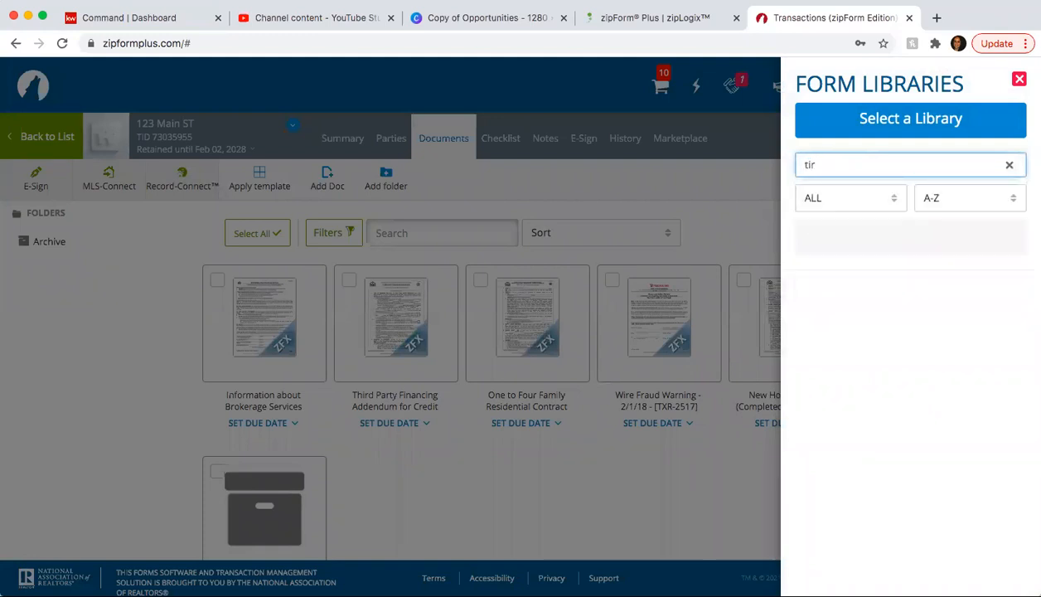
{"action": "type", "text": "hird"}
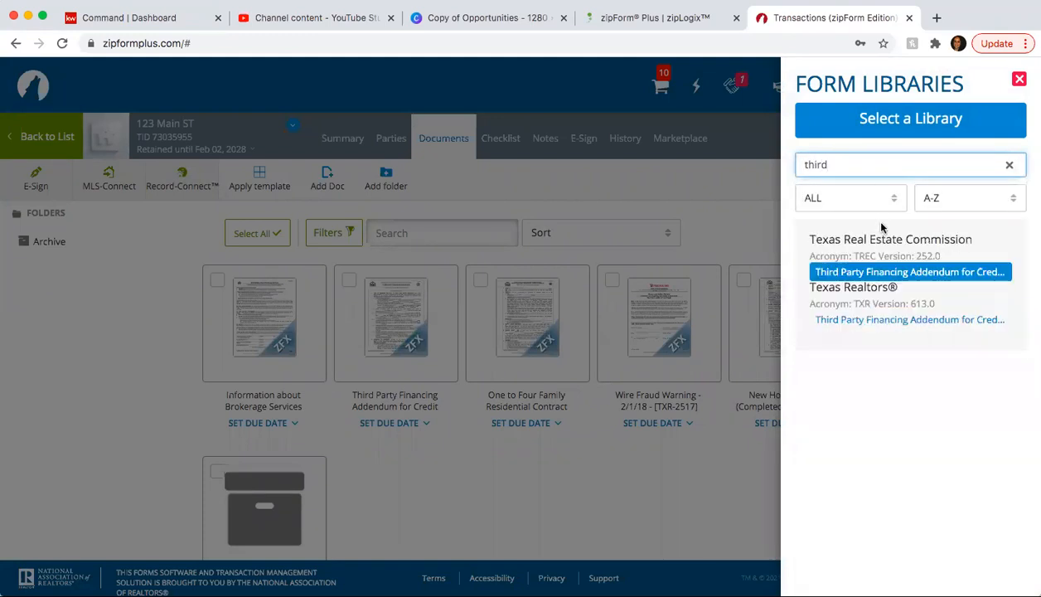
{"action": "left_click", "coordinate": [908, 274]}
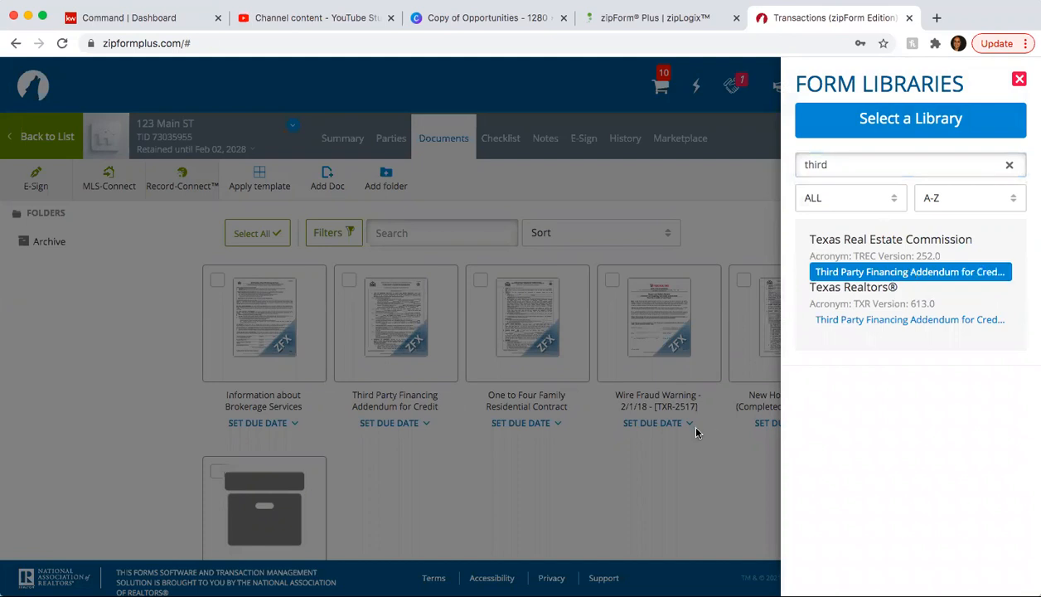
{"action": "left_click", "coordinate": [876, 320]}
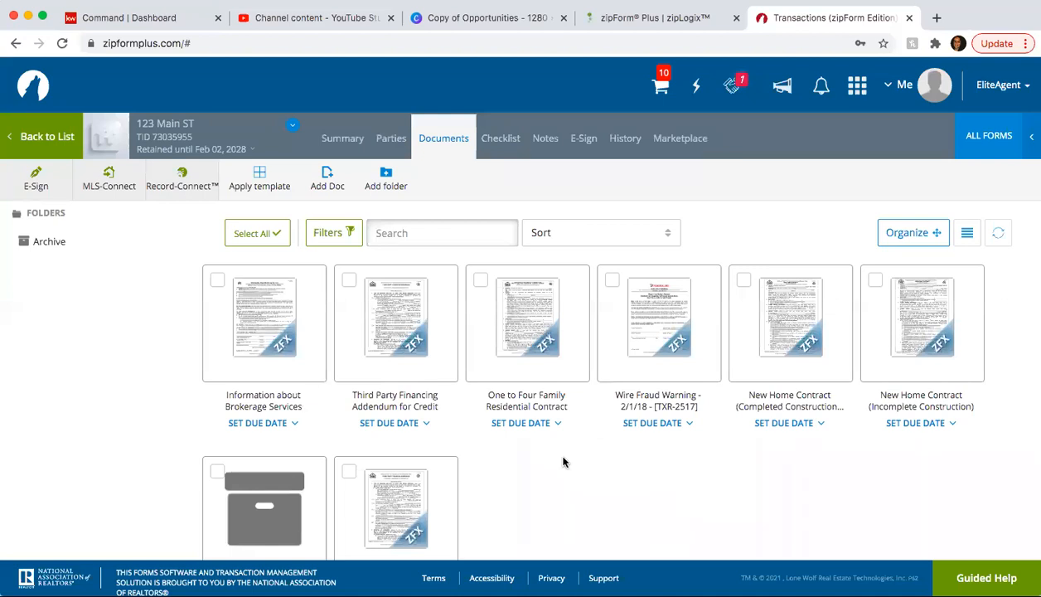
{"action": "scroll", "coordinate": [563, 462], "scroll_direction": "down", "scroll_amount": 3}
{"action": "scroll", "coordinate": [562, 461], "scroll_direction": "up", "scroll_amount": 3}
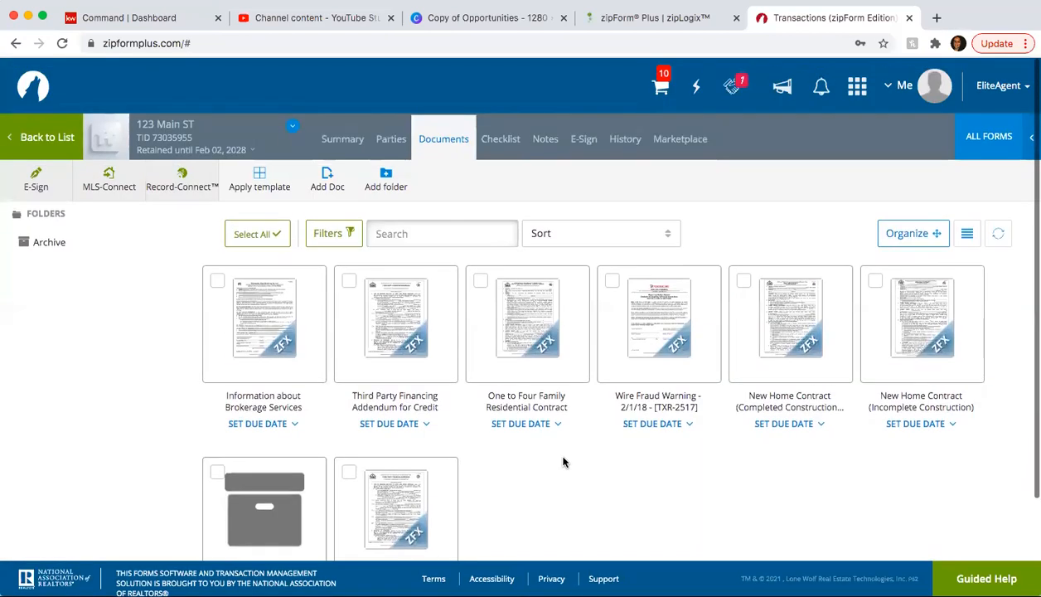